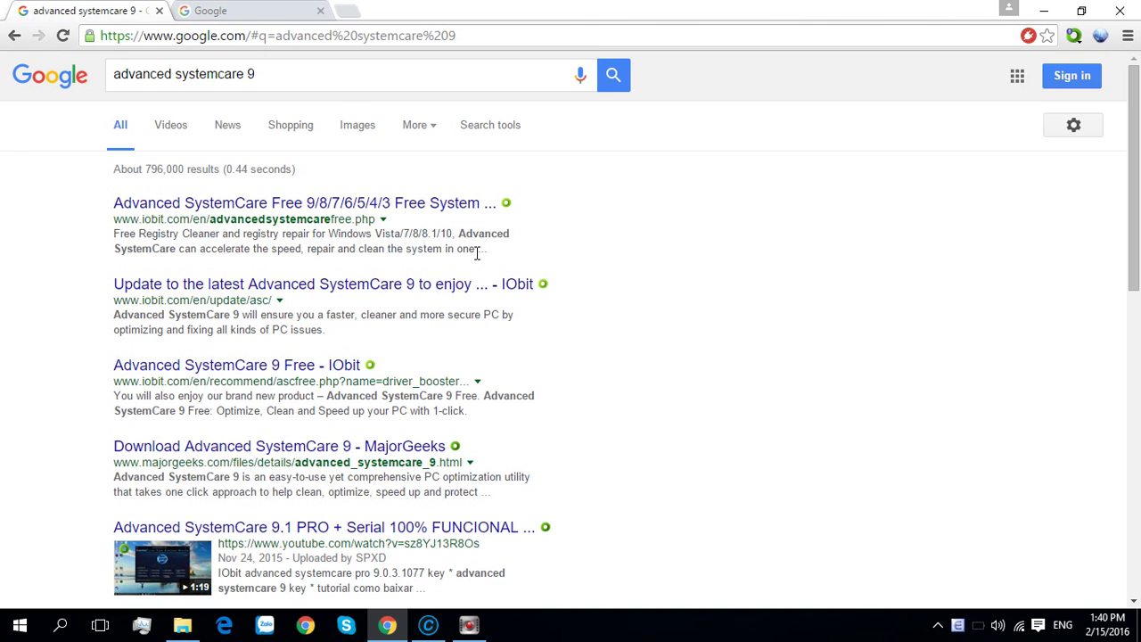
- Re-run the Google search for 'advanced systemcare 9'
click(331, 81)
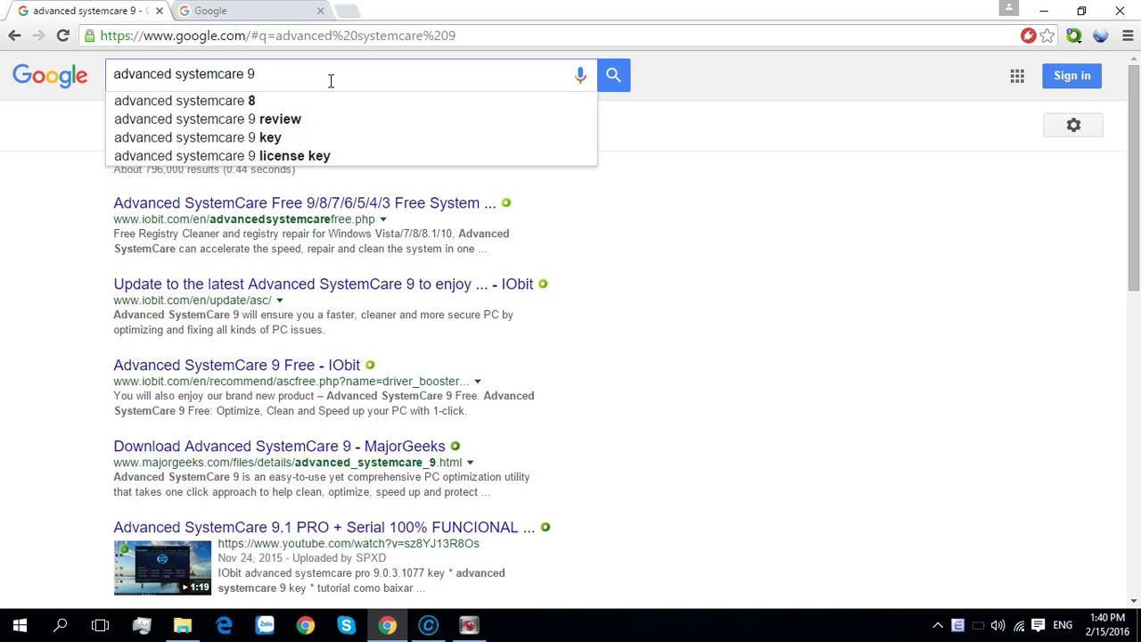
click(611, 78)
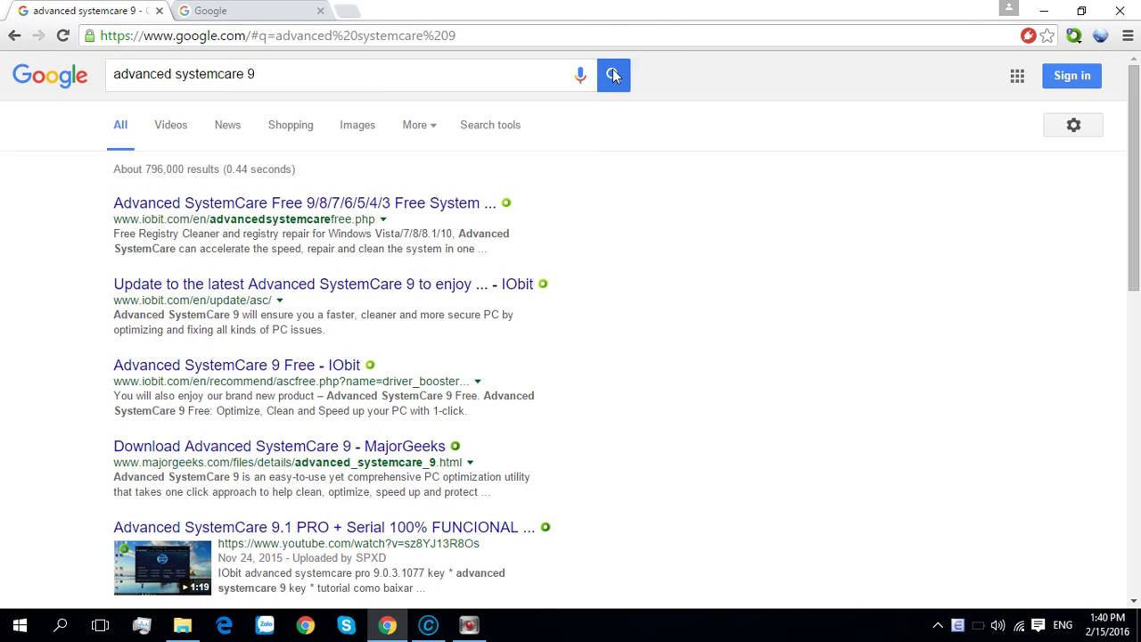
- Open the IObit Advanced SystemCare Free page and highlight the 300% Faster PC and 200% Quicker Startup headings
click(339, 203)
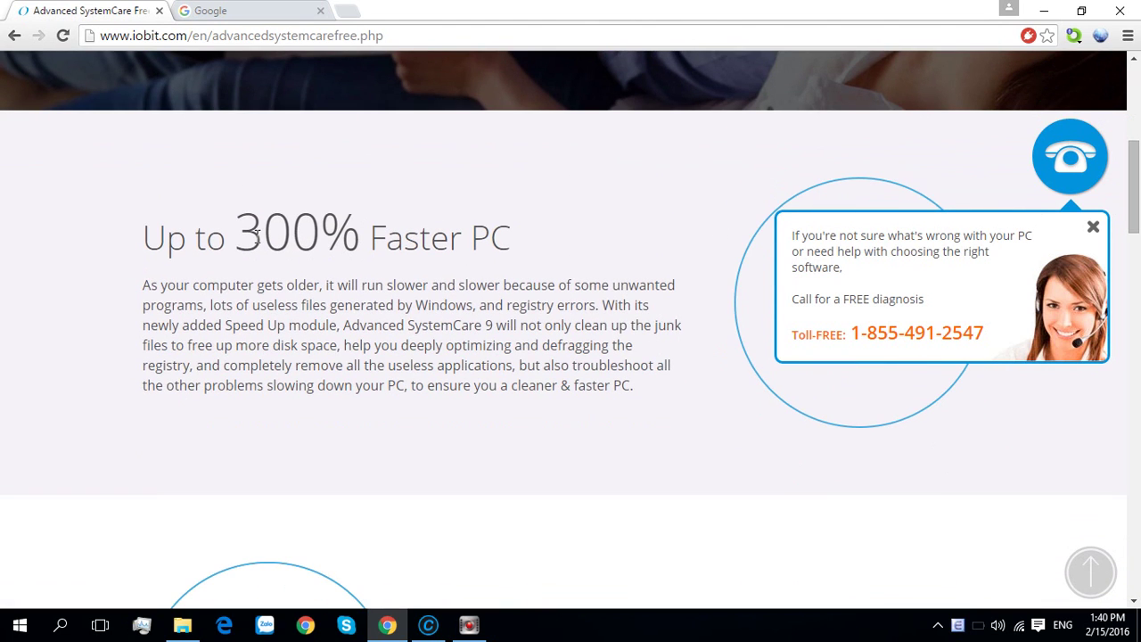
drag(247, 234, 519, 235)
click(553, 313)
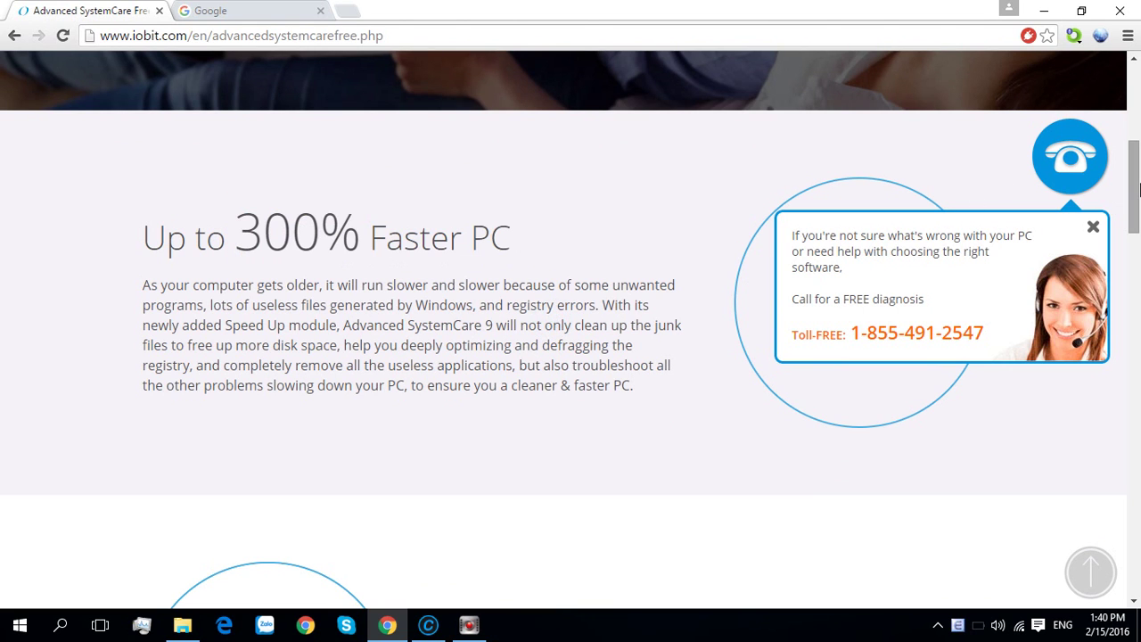
drag(1134, 192, 1136, 246)
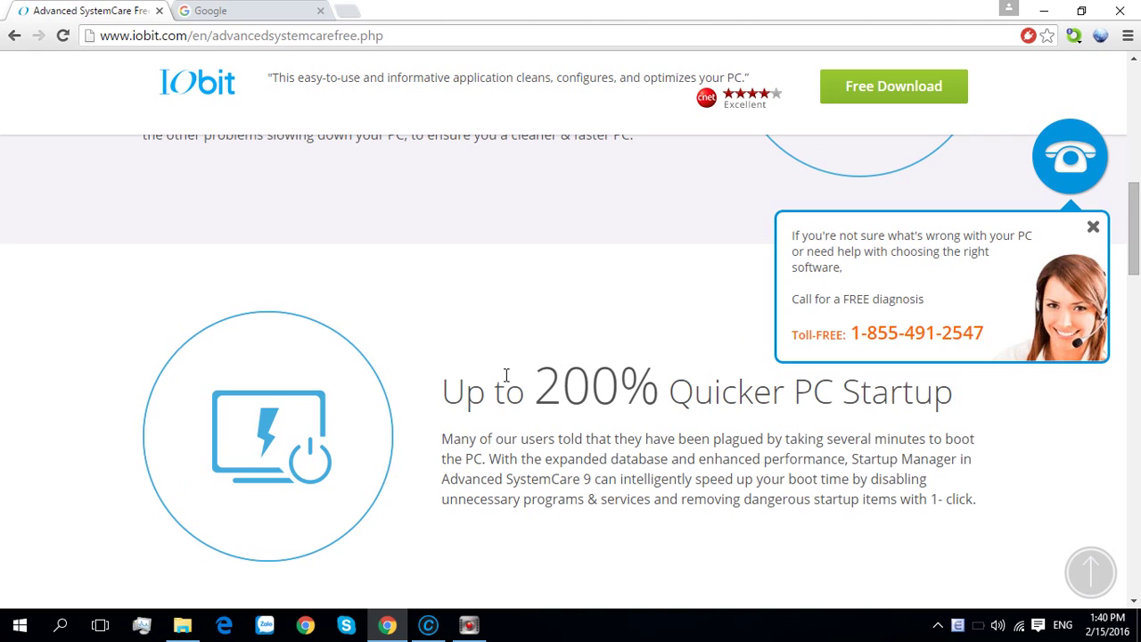
drag(450, 391, 970, 414)
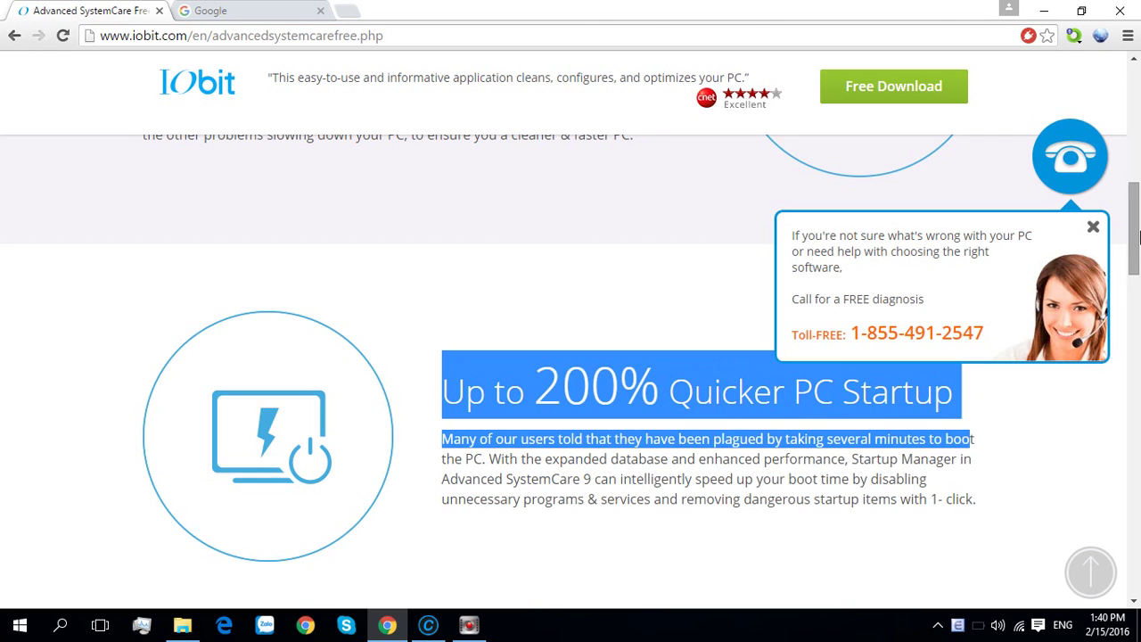
drag(1138, 234, 1136, 323)
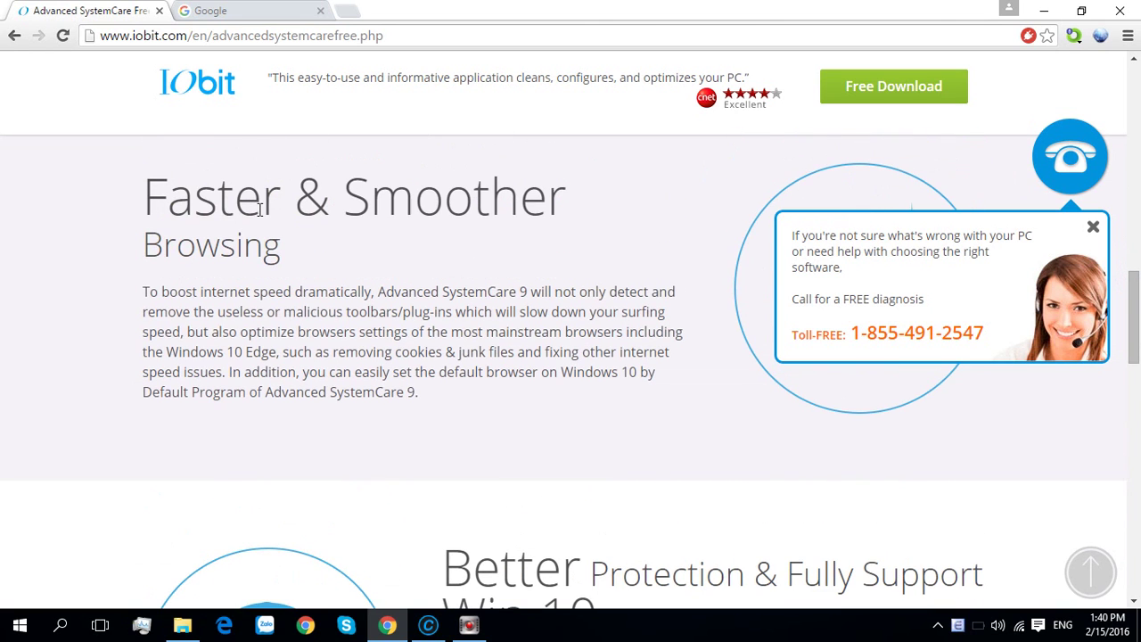
- Highlight the Faster Browsing and Better Protection headings, close the free-diagnosis popup, and return to the top
drag(145, 198, 538, 243)
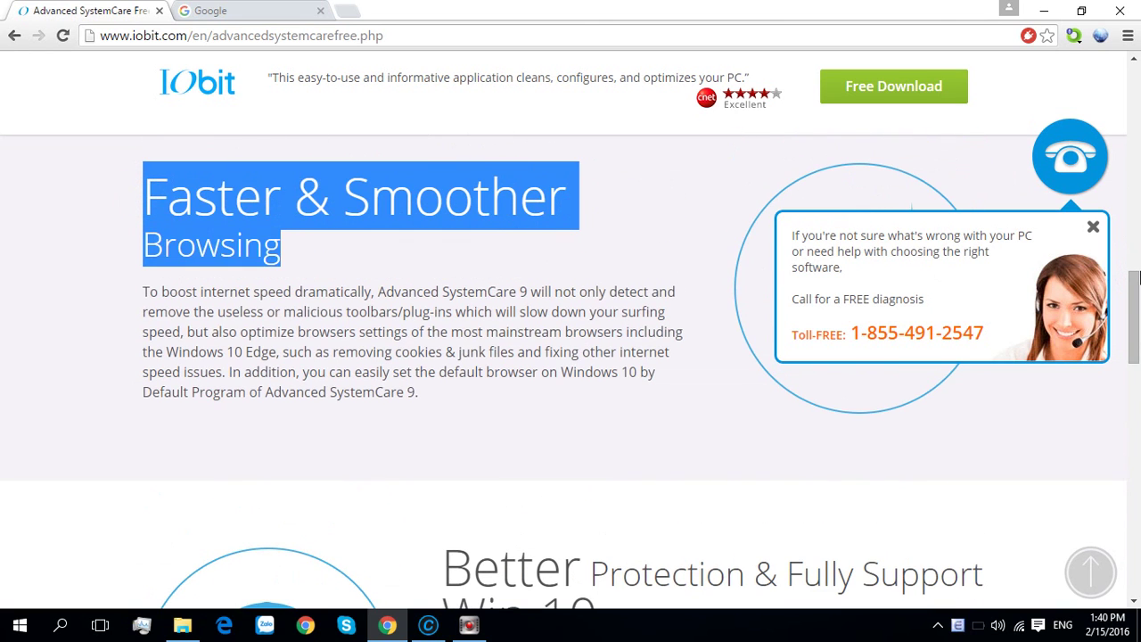
drag(1138, 279, 1138, 328)
drag(442, 378, 617, 425)
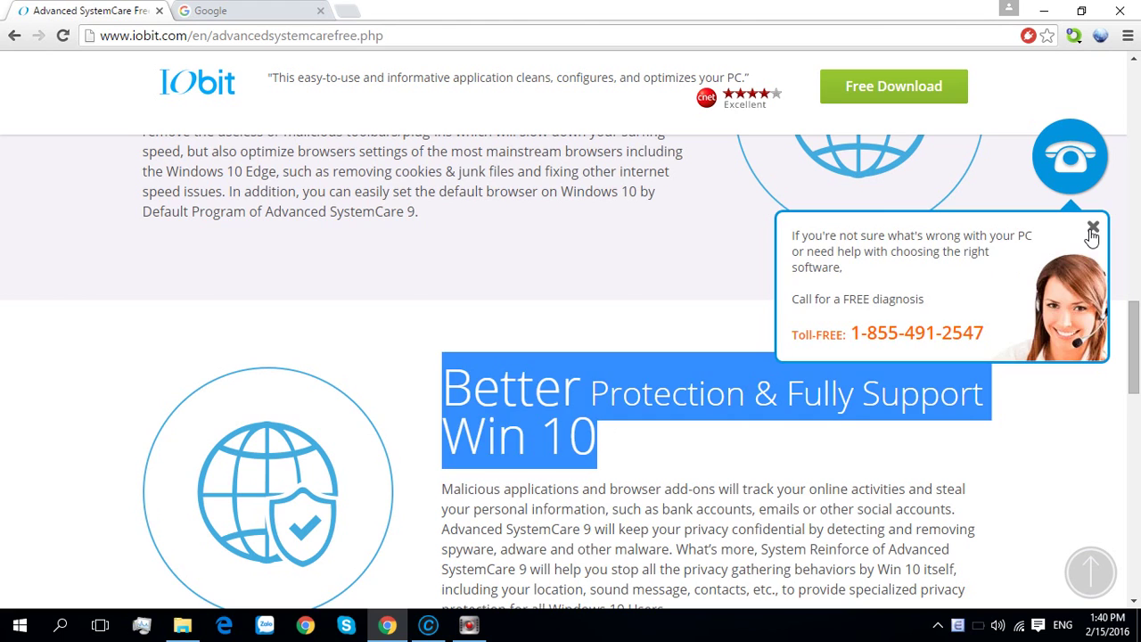
click(1093, 228)
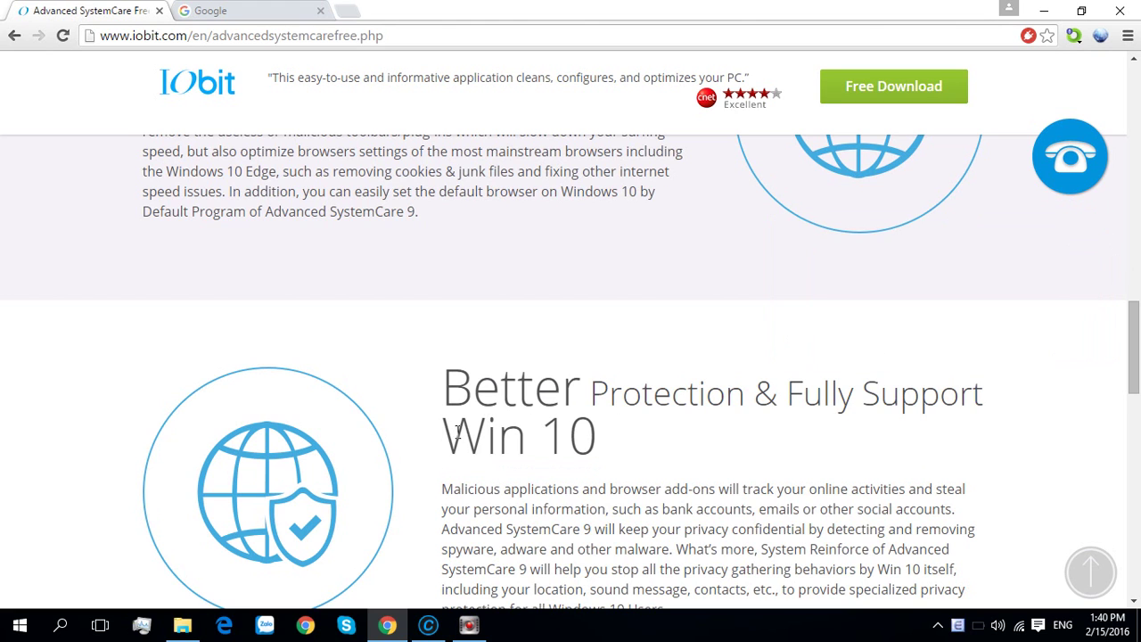
drag(442, 380, 606, 435)
click(652, 466)
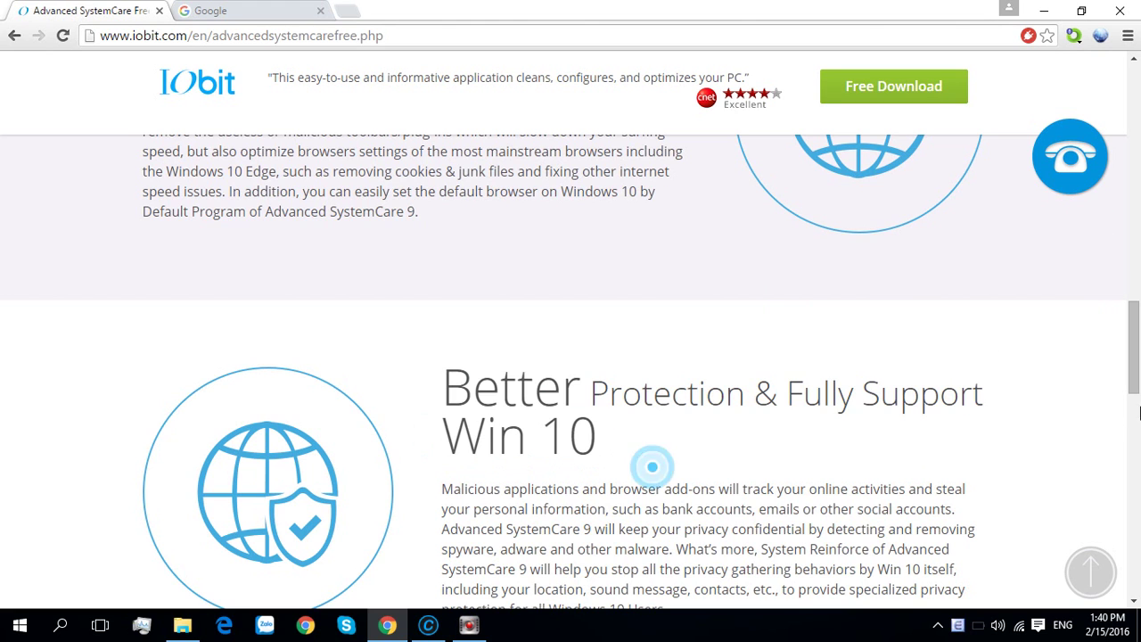
click(1138, 412)
drag(1138, 443, 1130, 82)
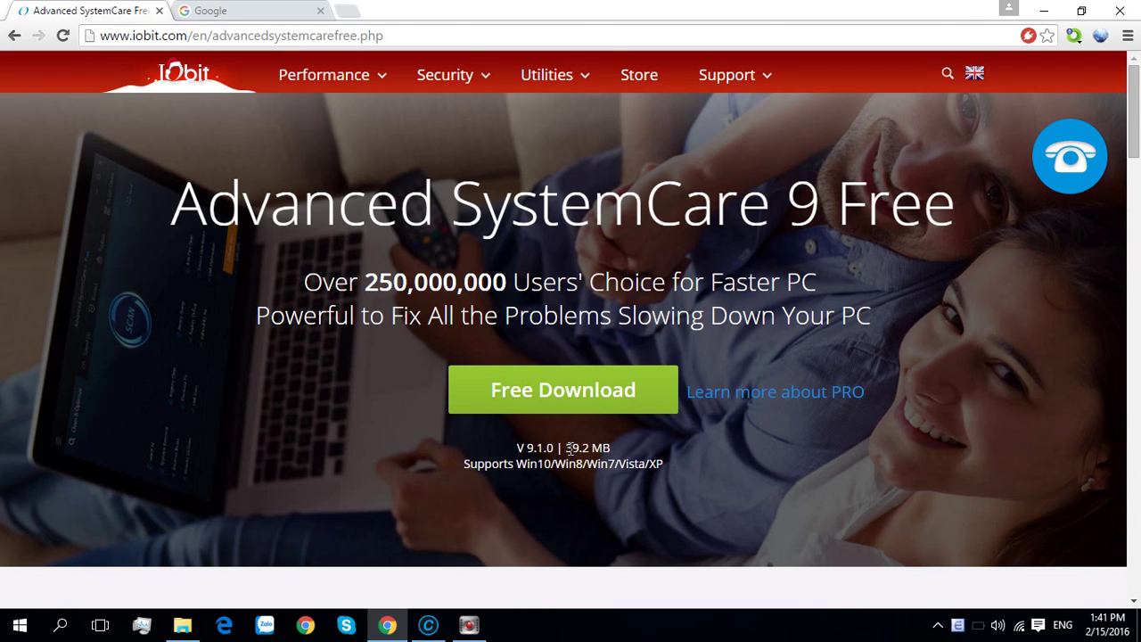
- Start the Advanced SystemCare Free download from Download.com, then bring Advanced SystemCare 9 Pro forward
click(558, 446)
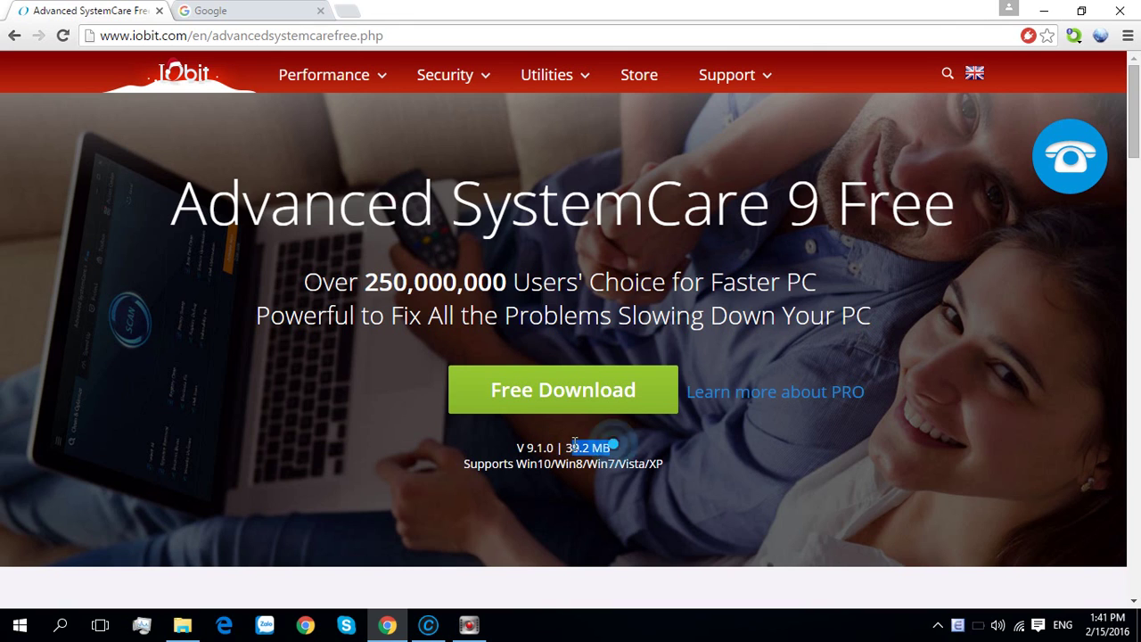
click(576, 437)
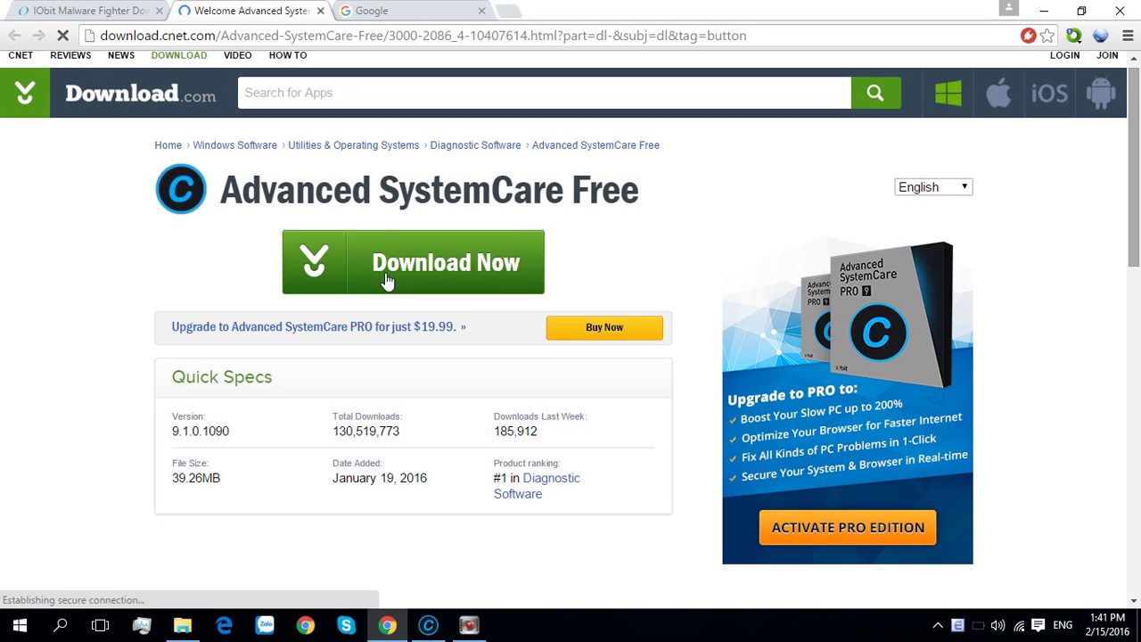
click(495, 256)
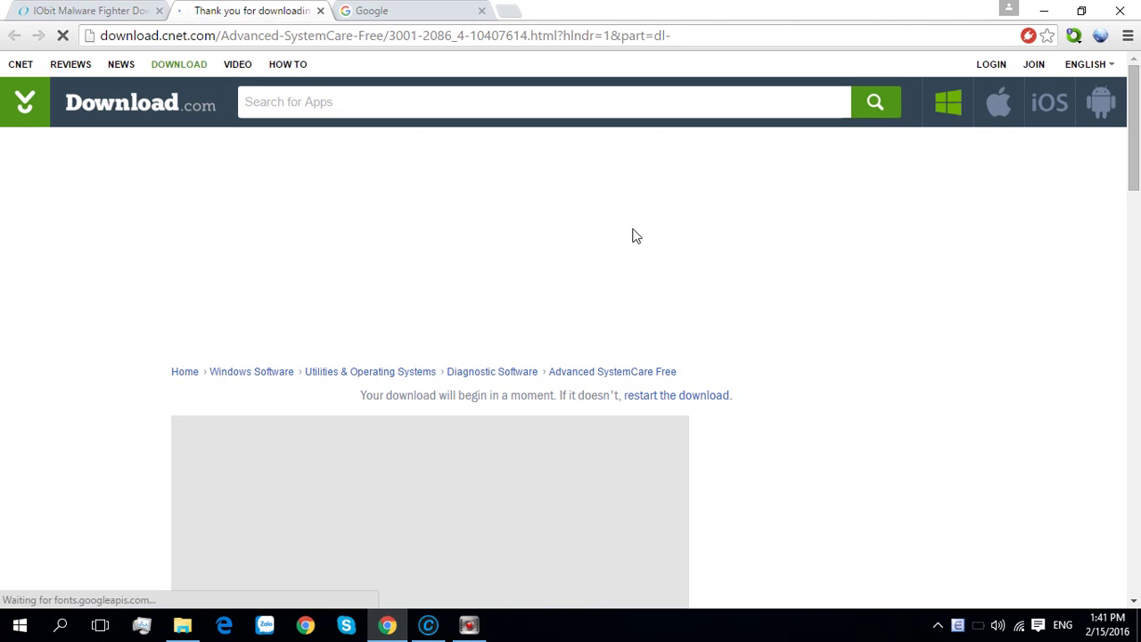
click(429, 625)
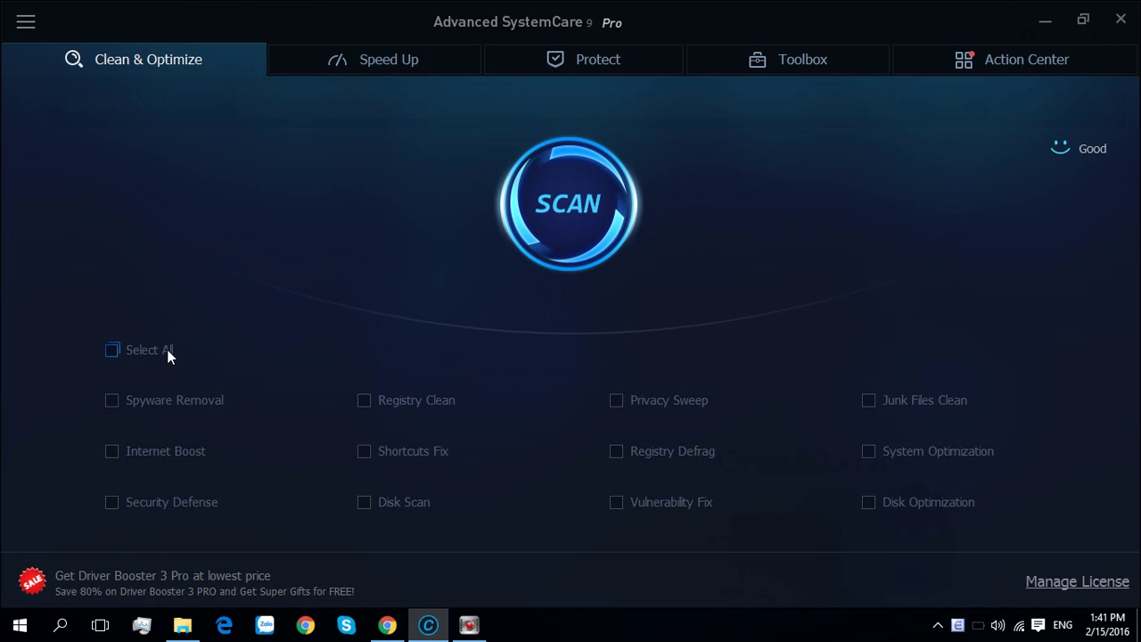
- Select all scan items except Internet Boost and Security Defense, and dismiss the IDM download popups
click(112, 349)
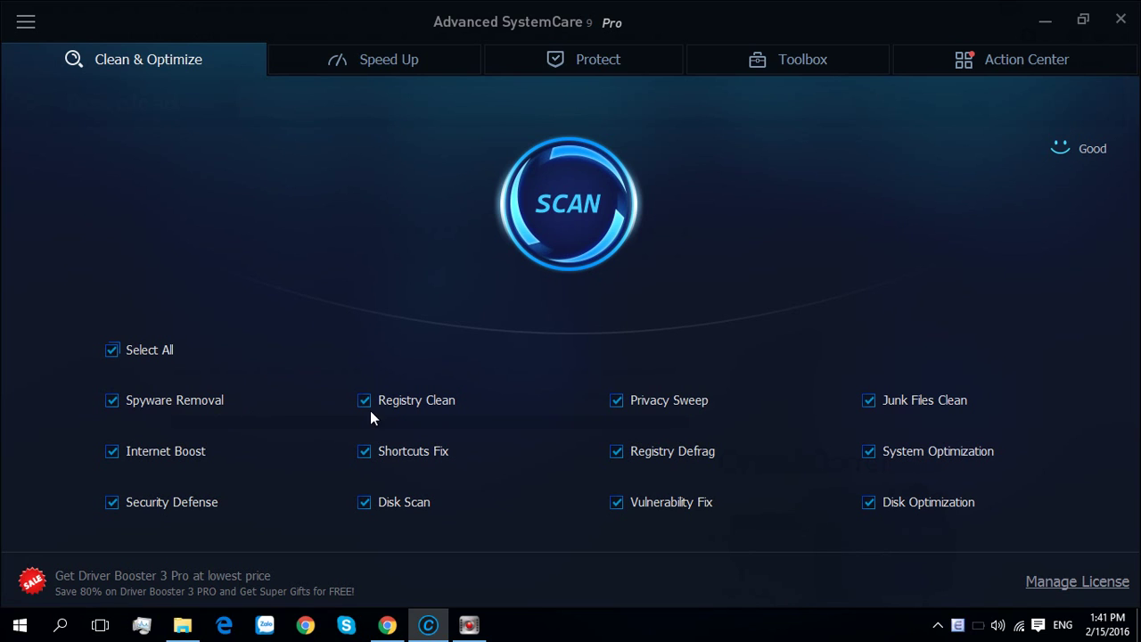
mouse_move(422, 412)
click(111, 451)
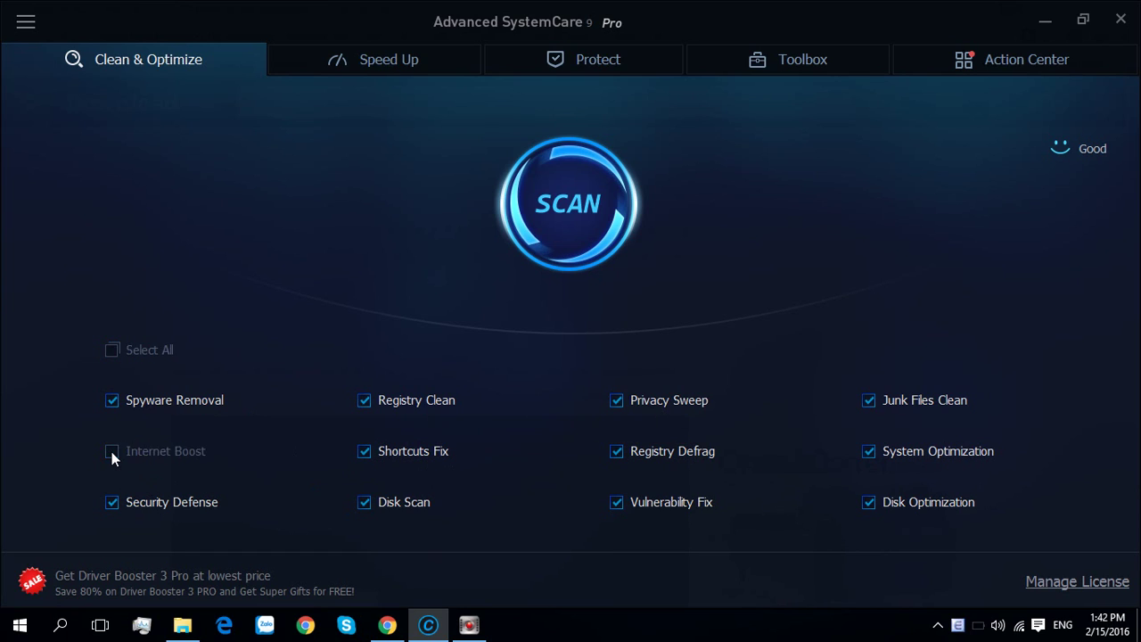
click(113, 506)
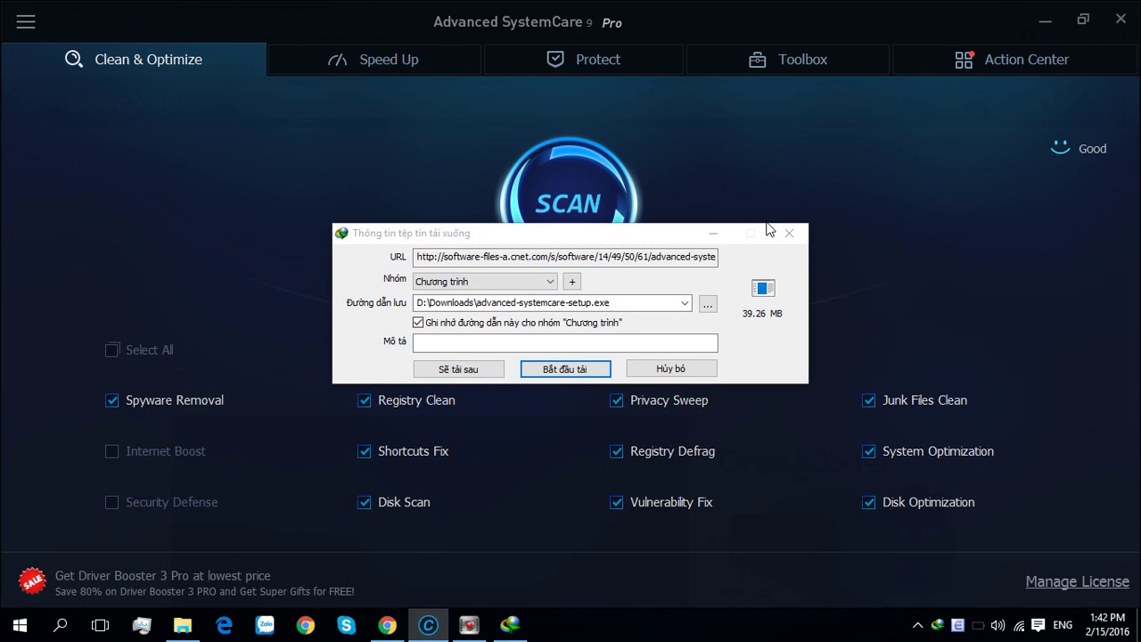
click(793, 228)
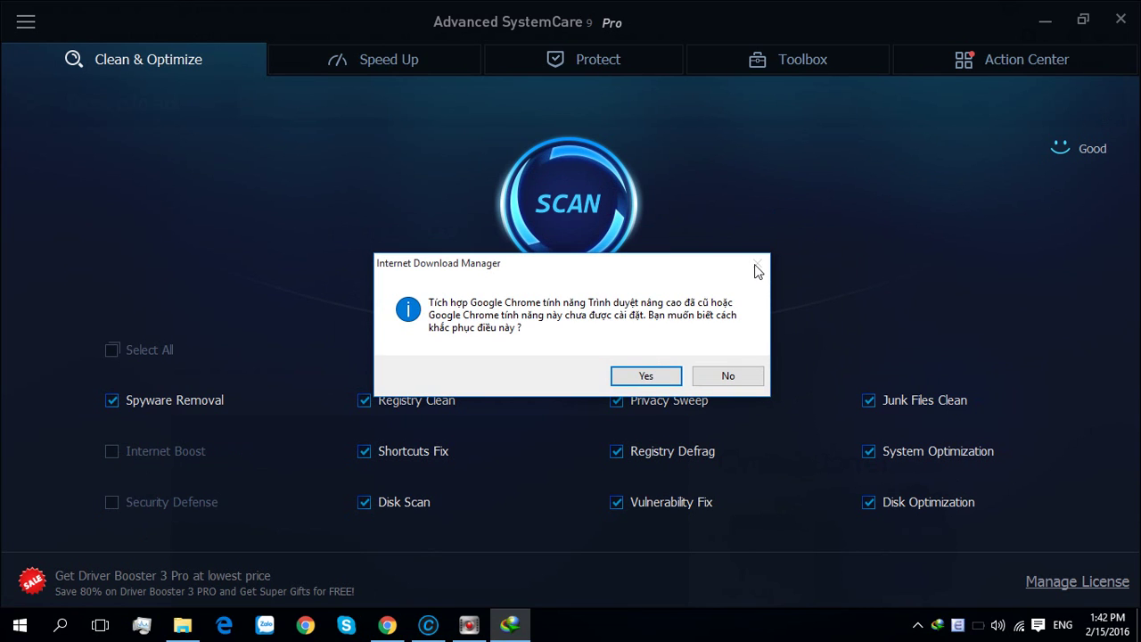
click(729, 374)
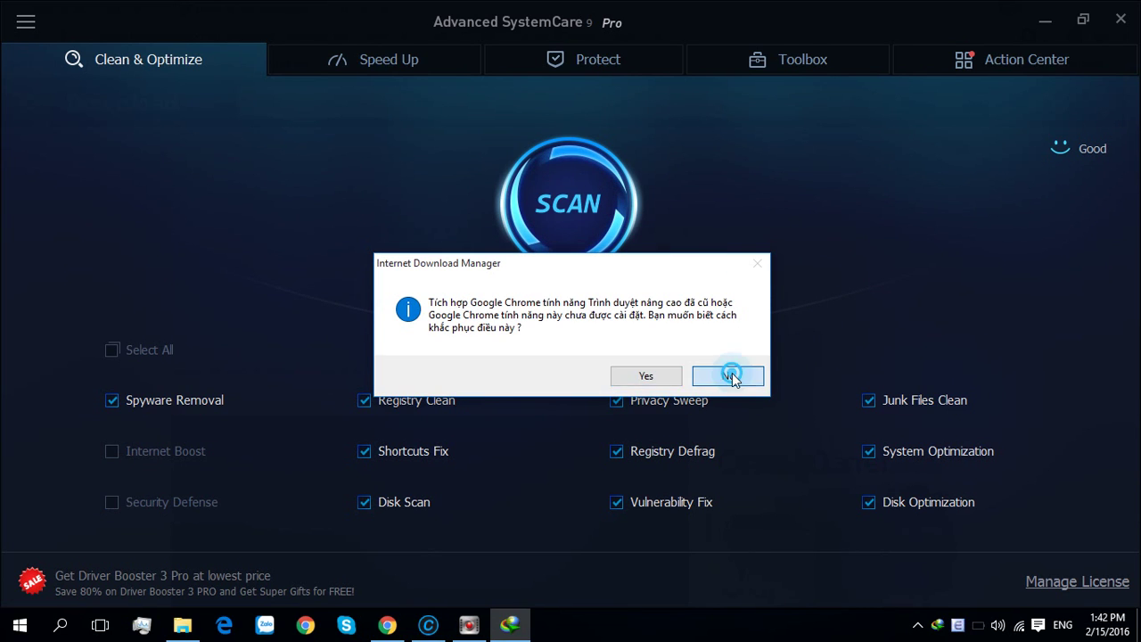
- Start the Clean & Optimize scan of the ten ticked items
click(570, 239)
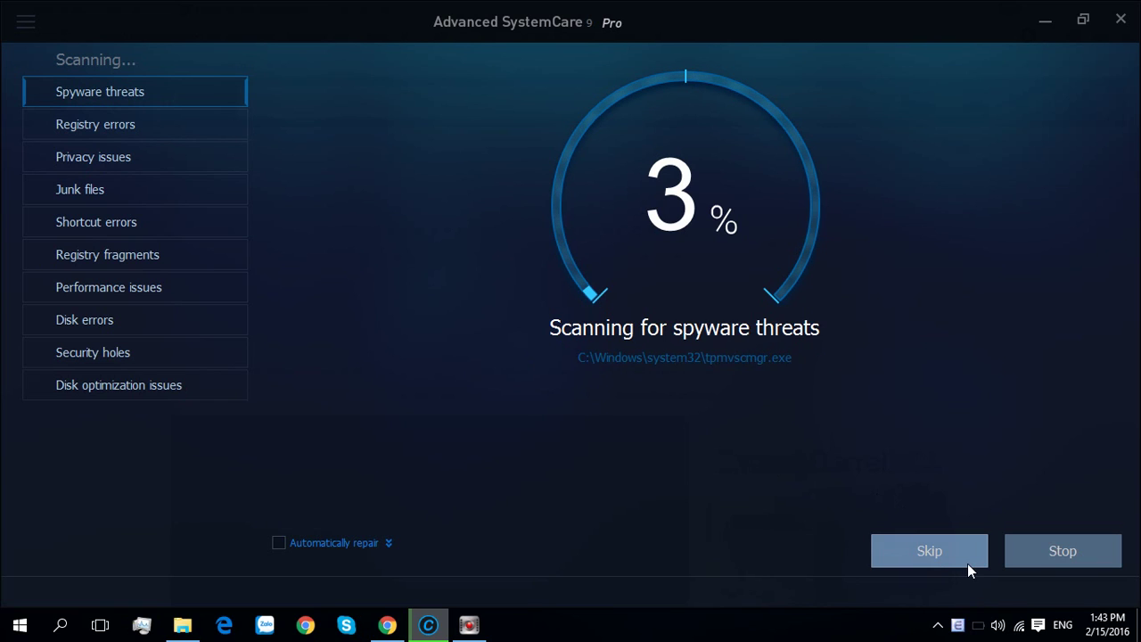
- Skip the spyware, registry, privacy, junk file and shortcut checks, then return to Chrome
click(944, 546)
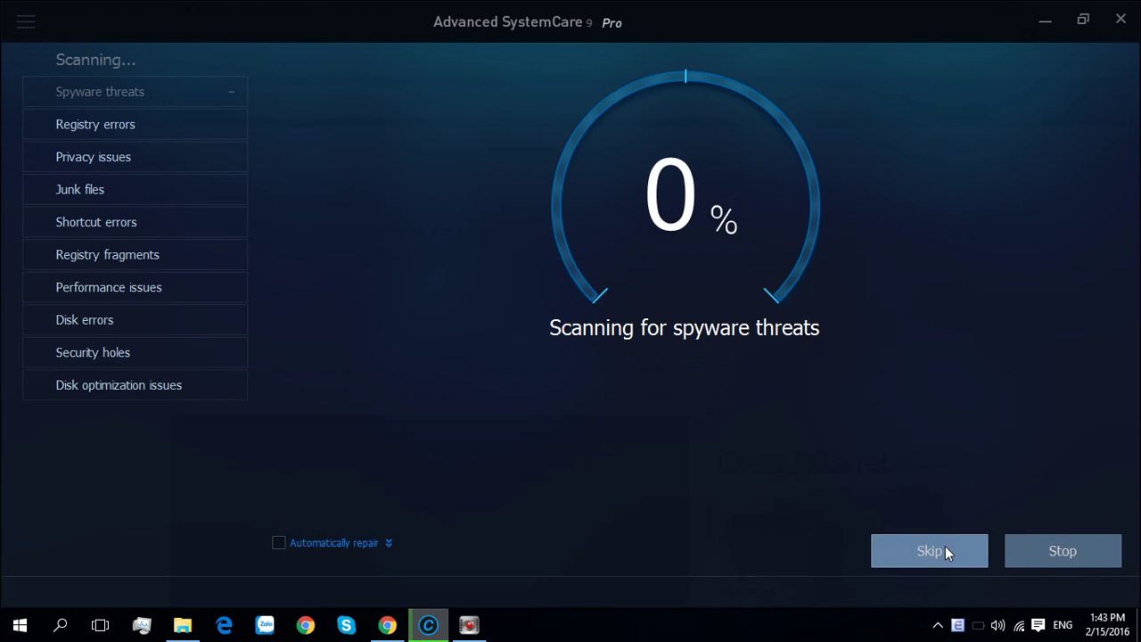
click(944, 546)
click(945, 545)
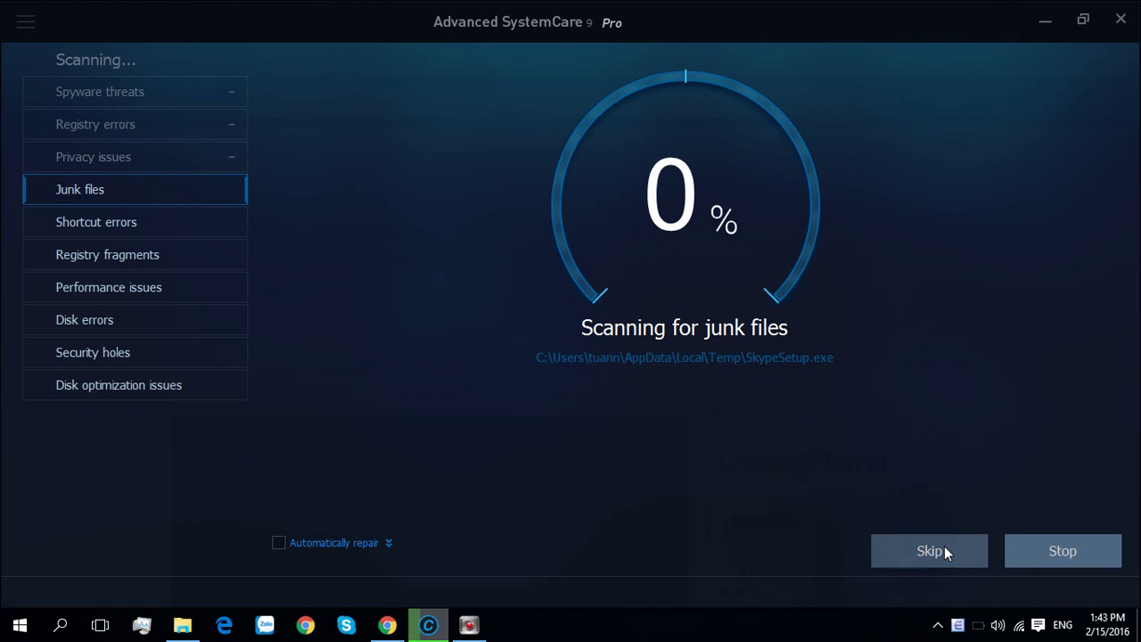
click(943, 551)
click(944, 551)
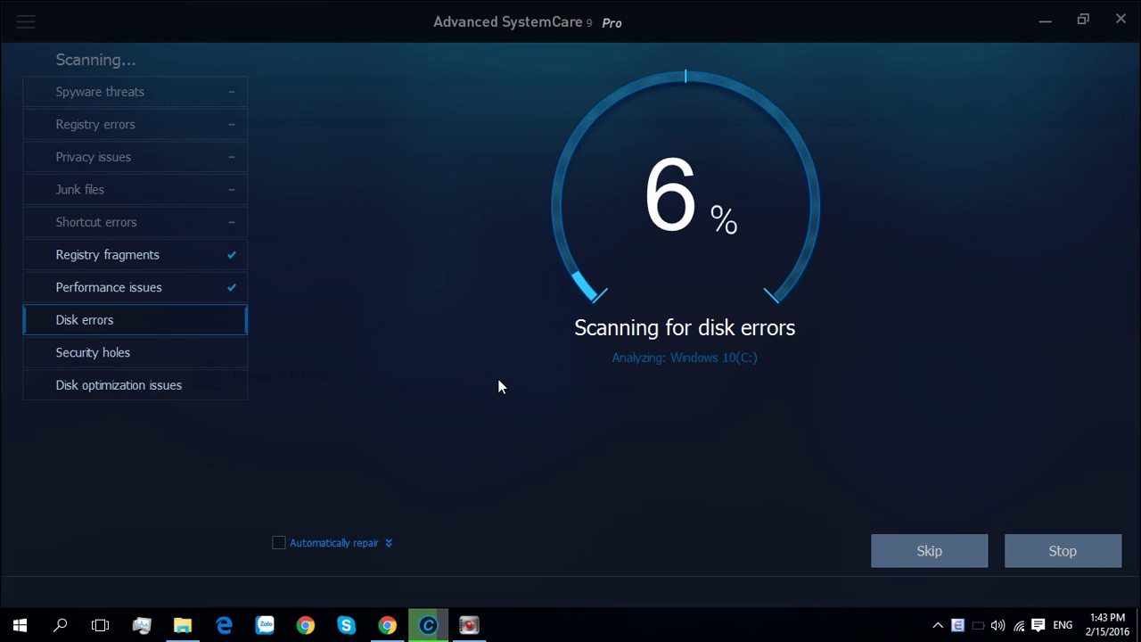
click(386, 627)
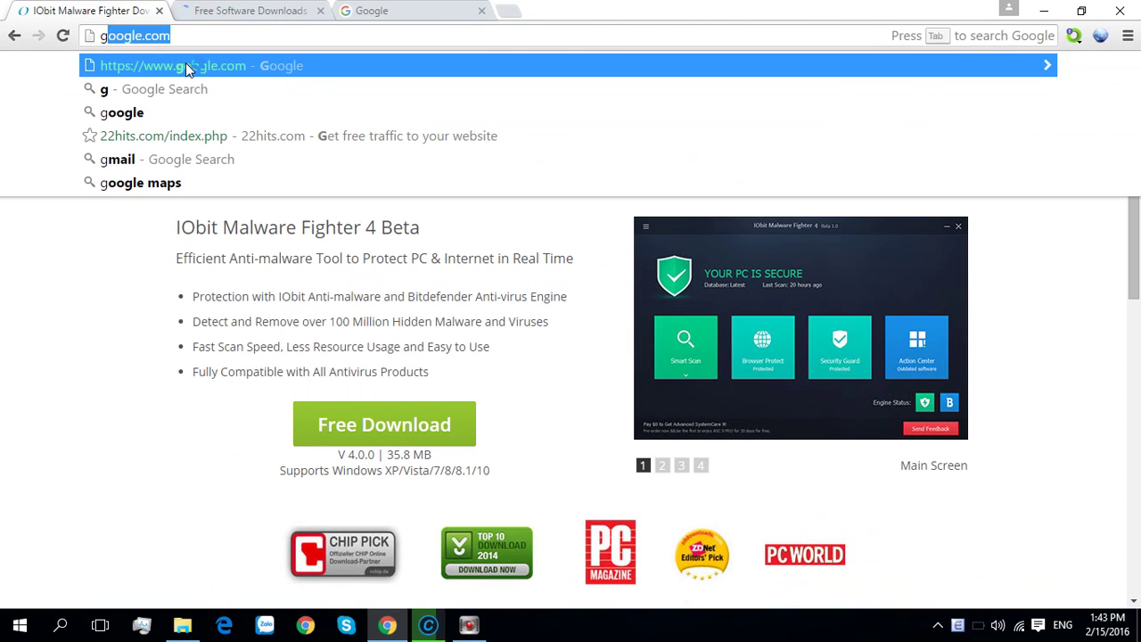
- Search Google for 'top ten tune up software'
click(186, 67)
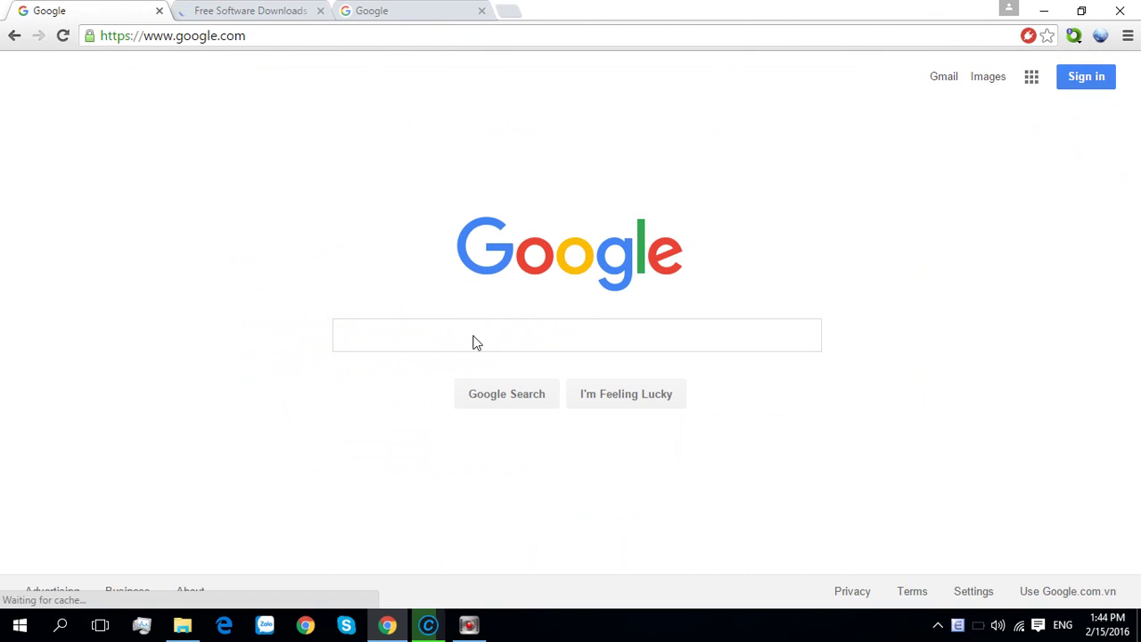
click(473, 337)
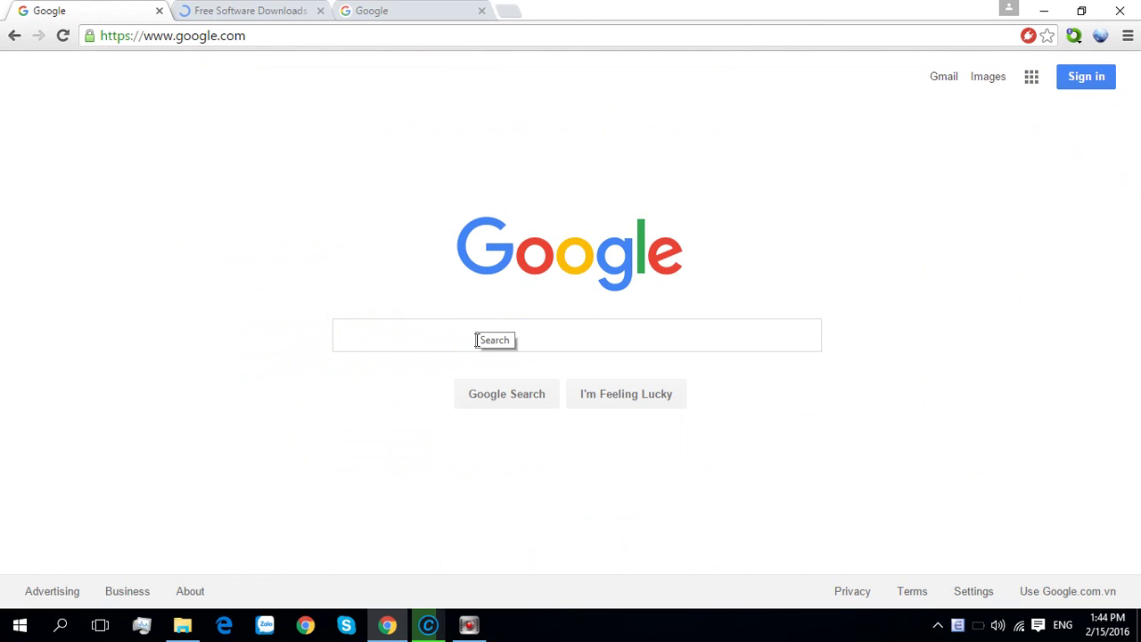
click(478, 339)
text(tp top)
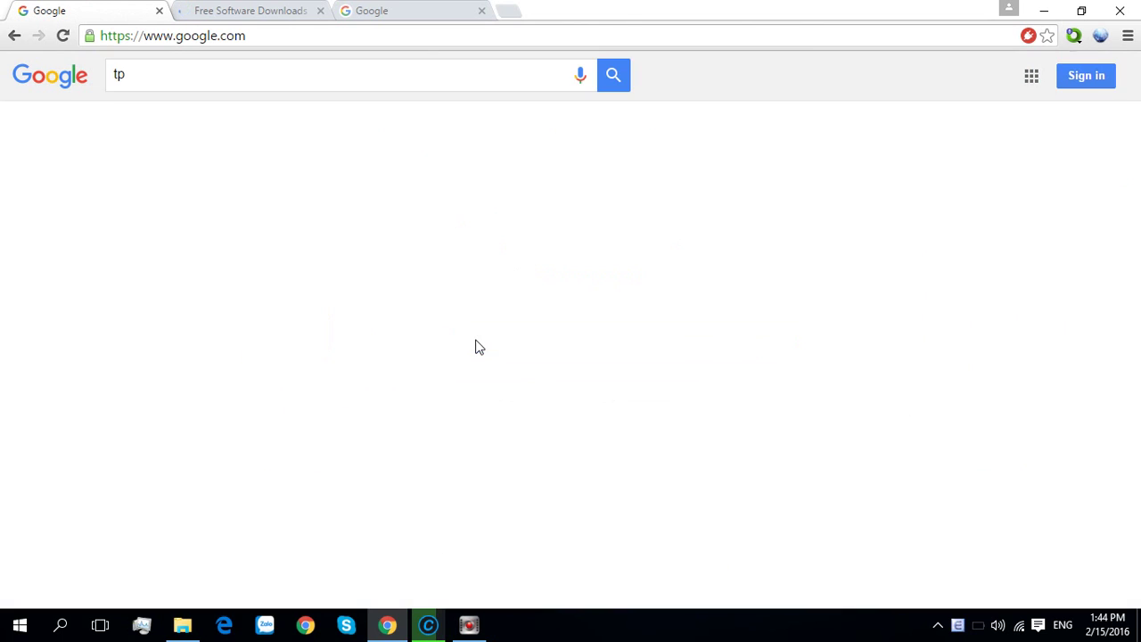
key(BackSpace)
key(BackSpace)
key(BackSpace)
key(BackSpace)
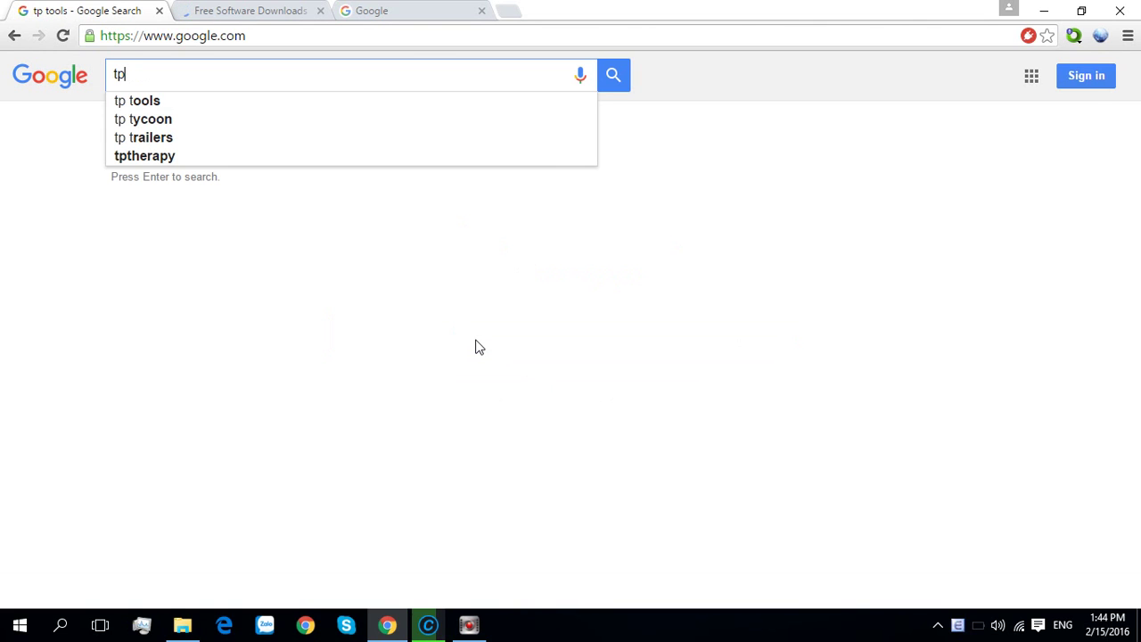
key(BackSpace)
key(BackSpace)
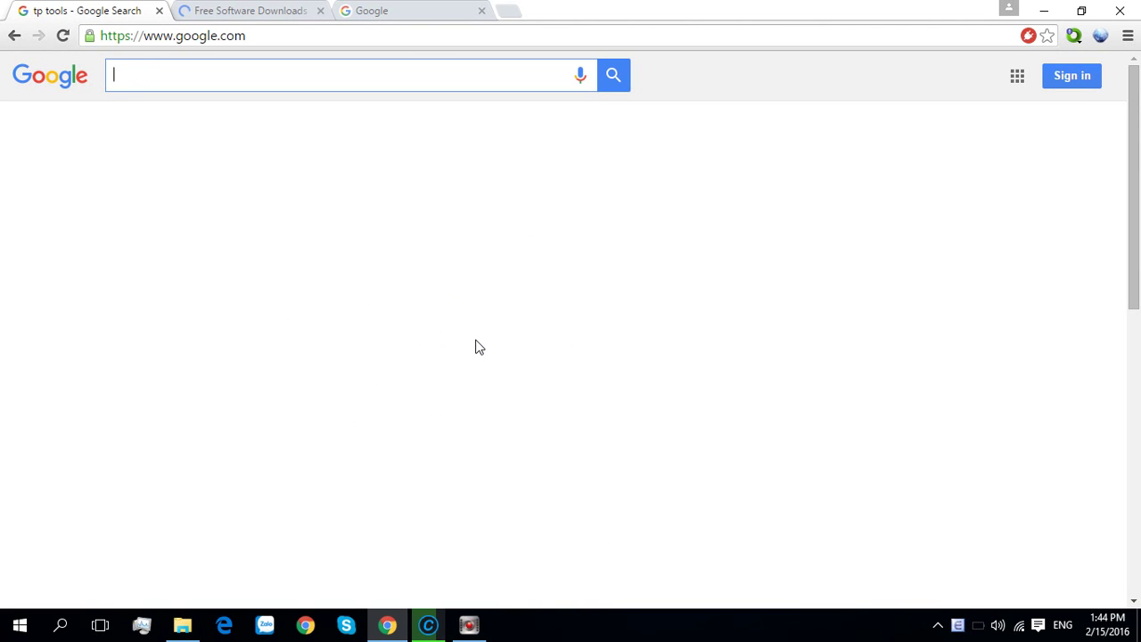
text(top)
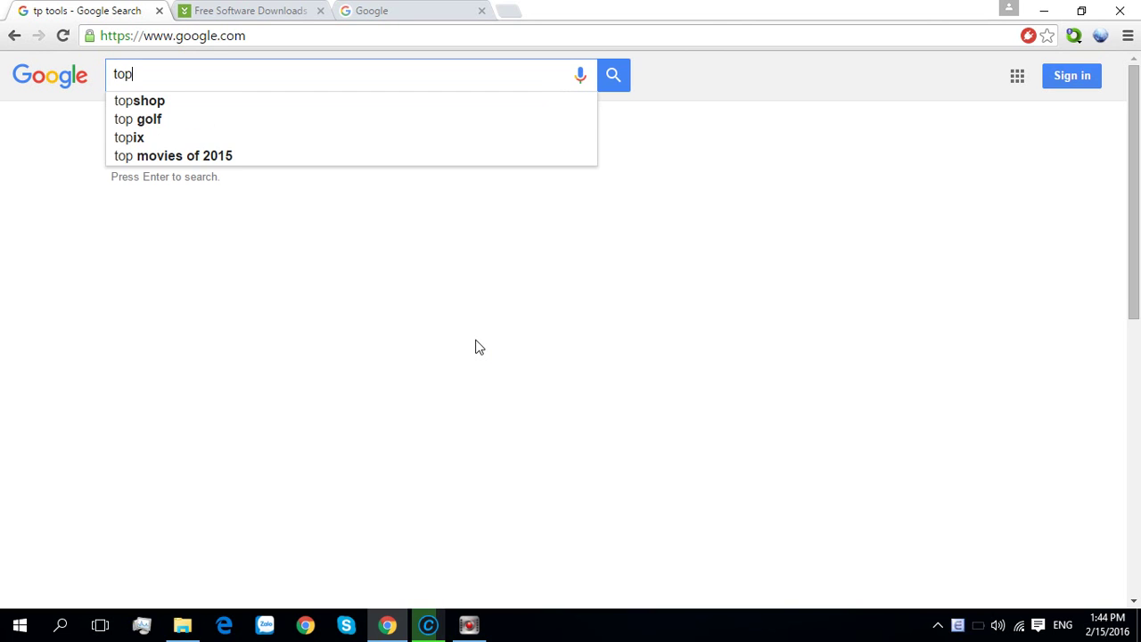
text( ten tu)
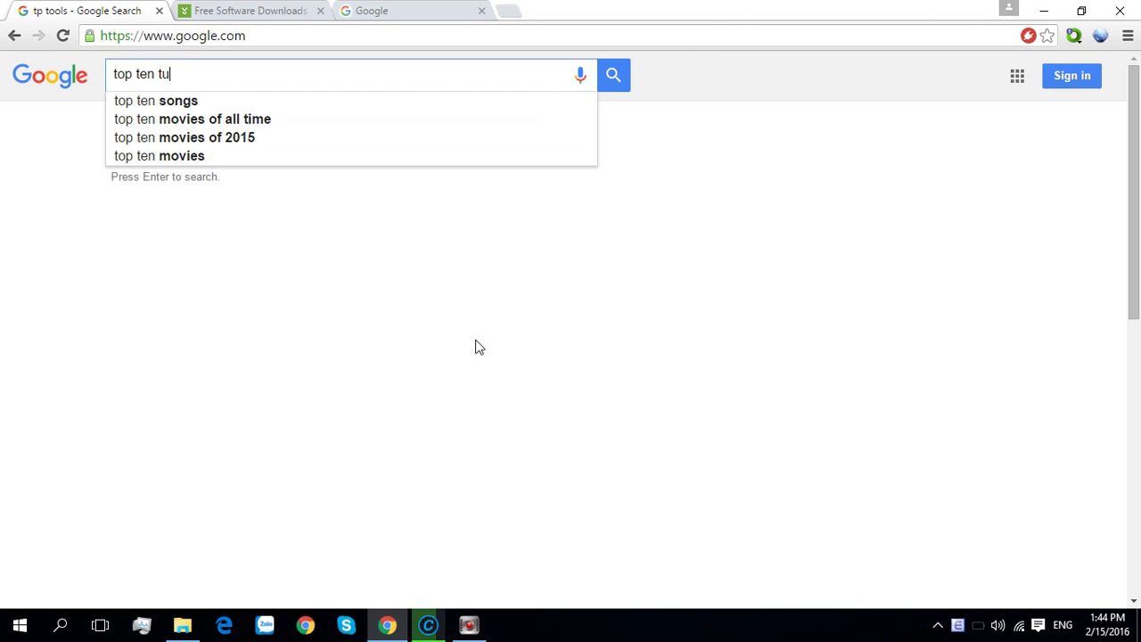
text(ne up)
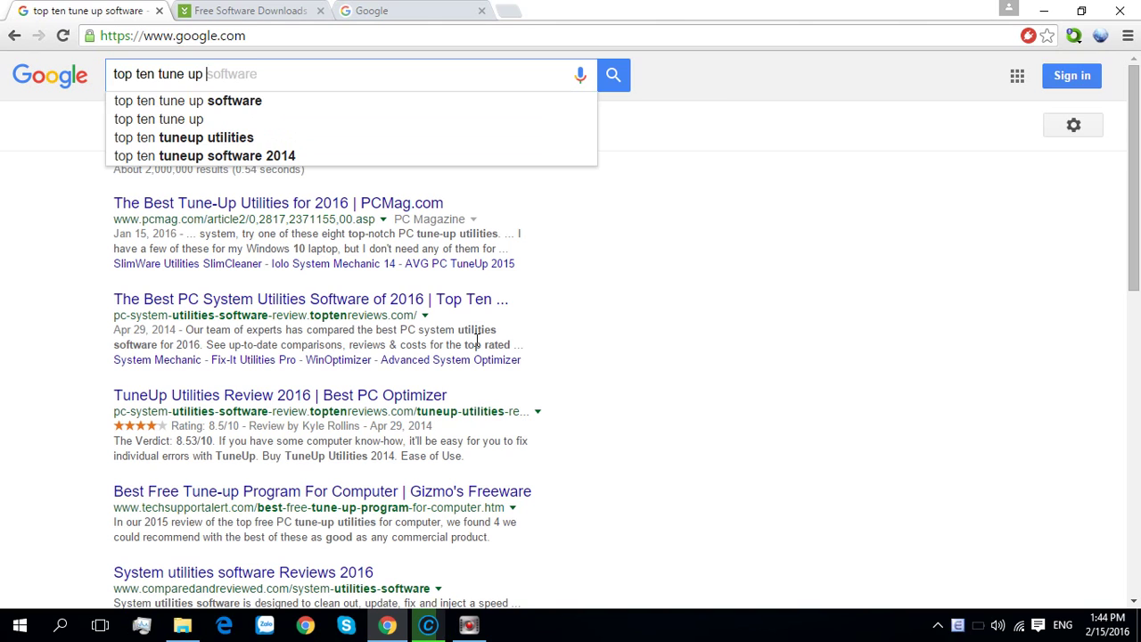
key(Down)
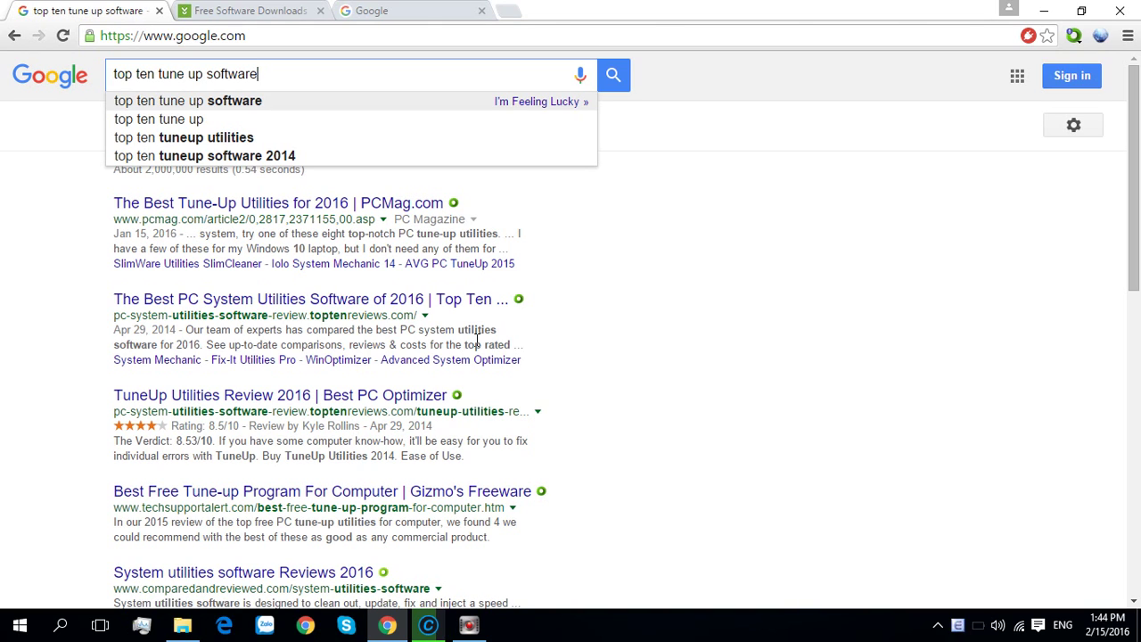
- Open the PCMag, TopTenReviews roundup and TuneUp Utilities review results in new tabs; close Download.com
right_click(303, 206)
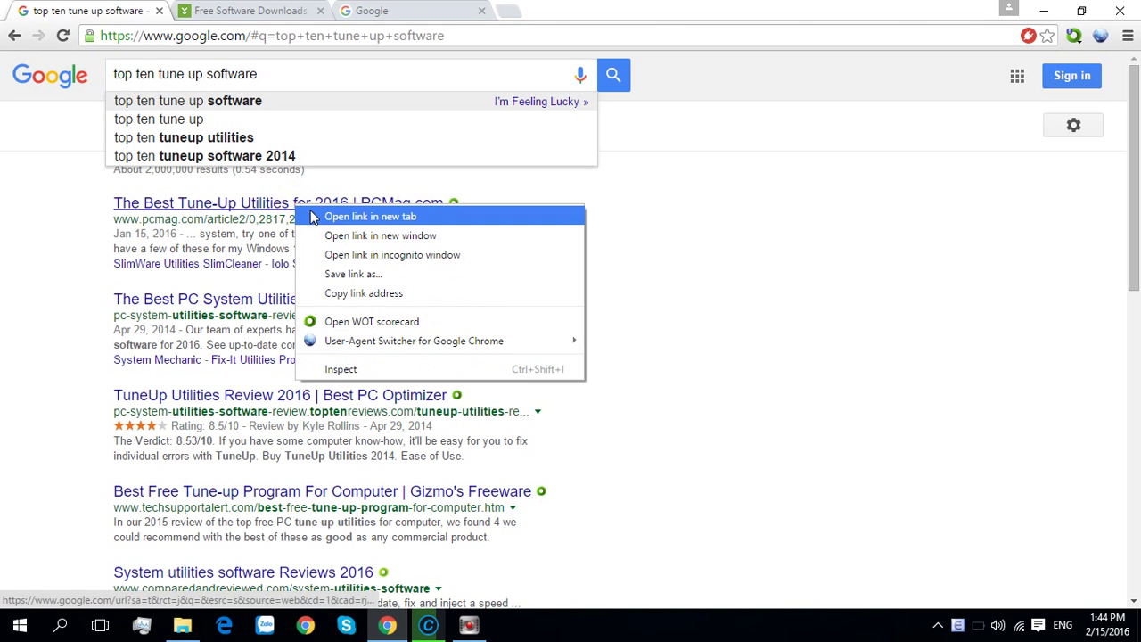
click(312, 217)
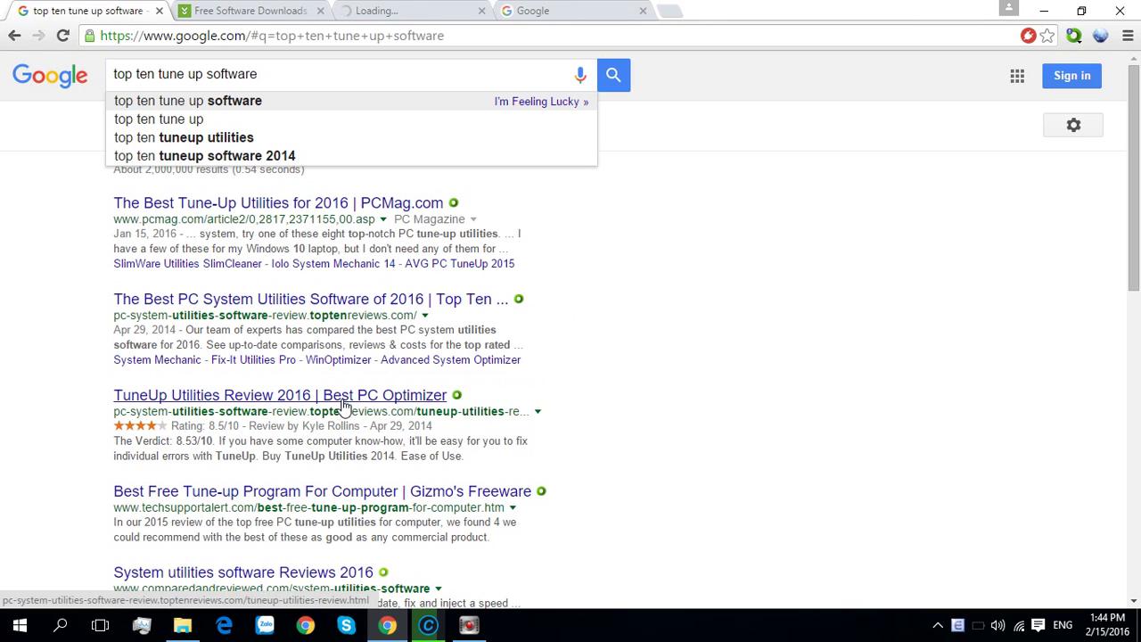
right_click(385, 303)
click(399, 309)
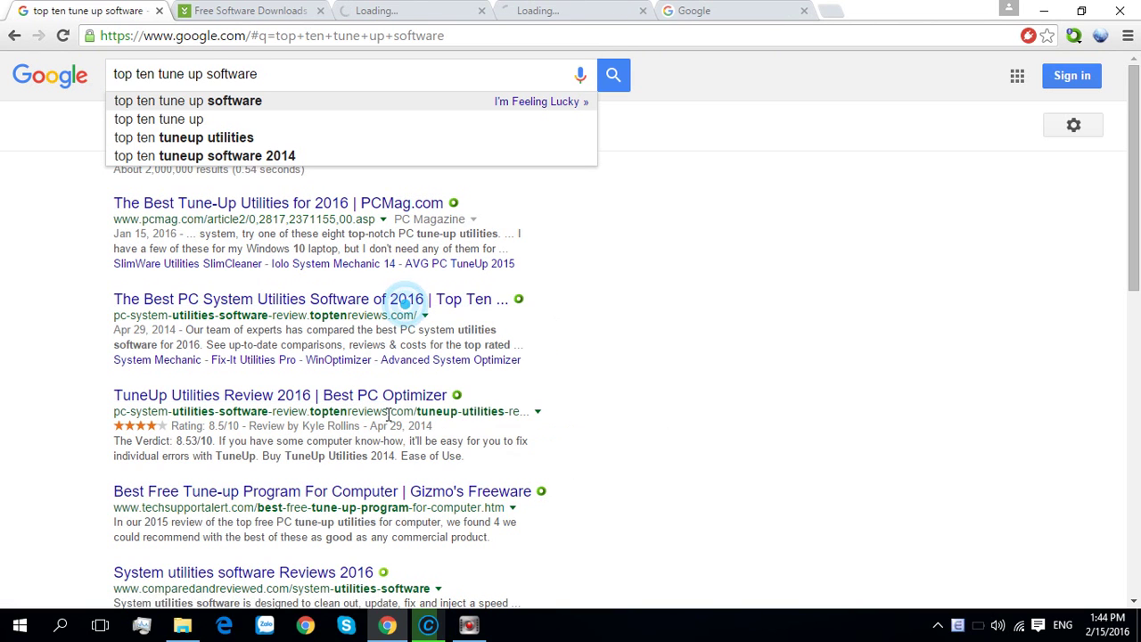
right_click(389, 403)
click(437, 409)
click(285, 11)
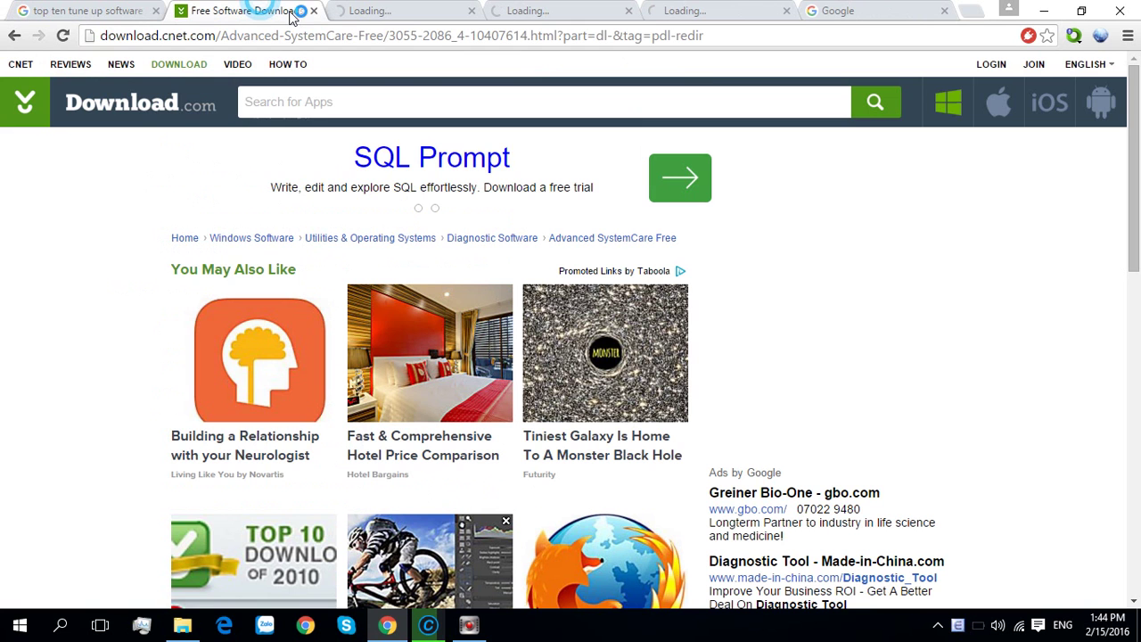
click(314, 10)
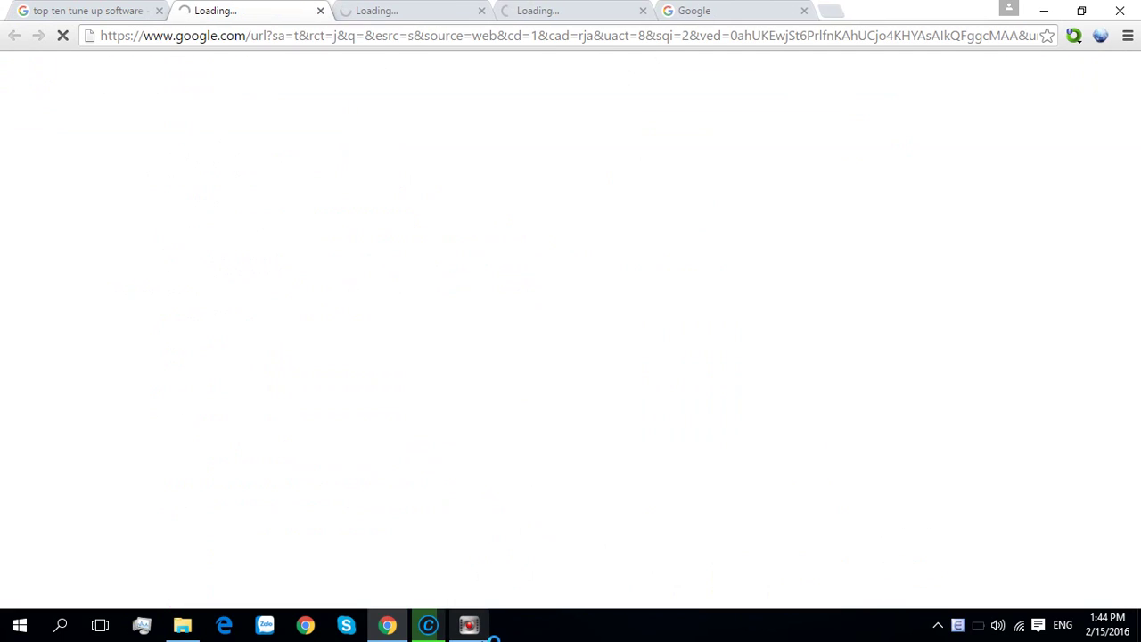
- Bring Advanced SystemCare 9 forward and stop its scan at the disk-errors stage
click(431, 626)
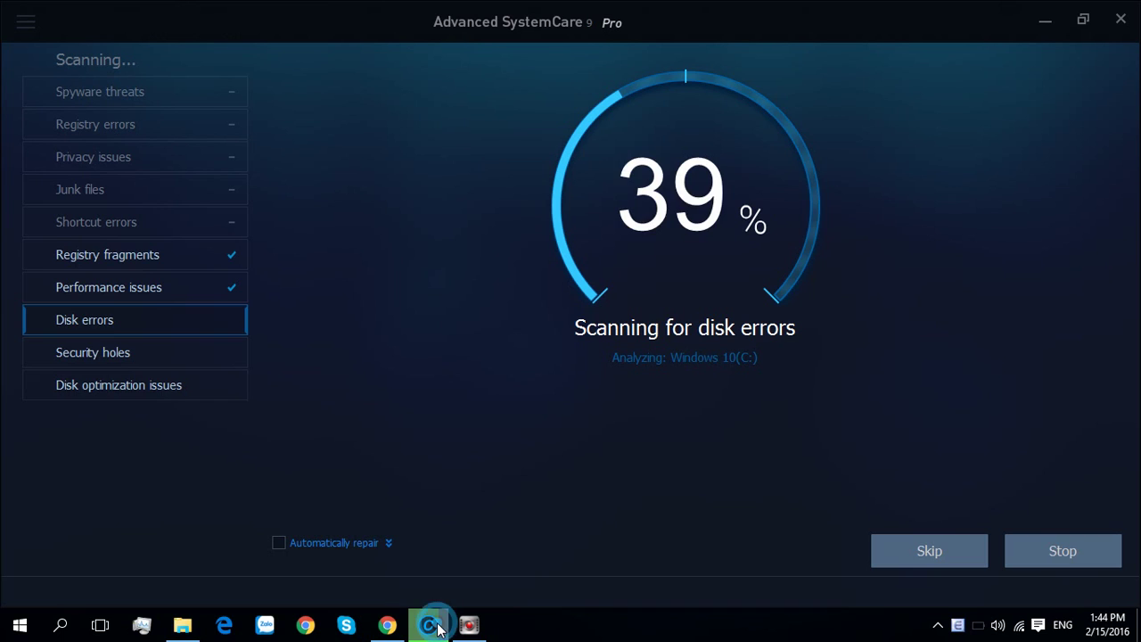
click(1042, 556)
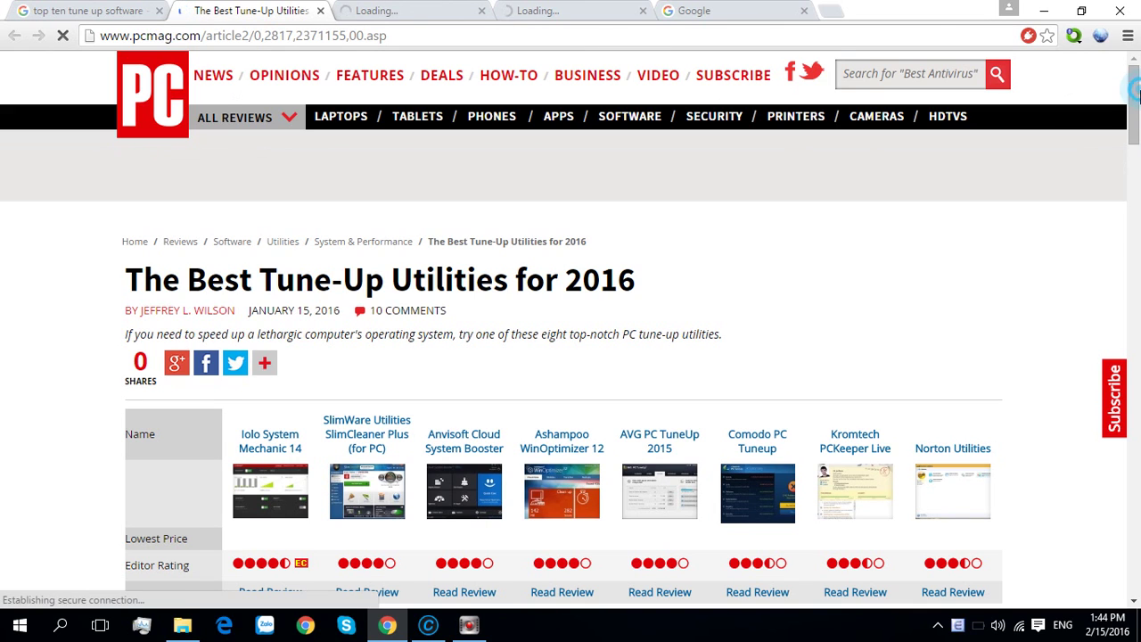
- Scroll down through PCMag's Best Tune-Up Utilities for 2016 comparison
scroll(1137, 122, down, 4)
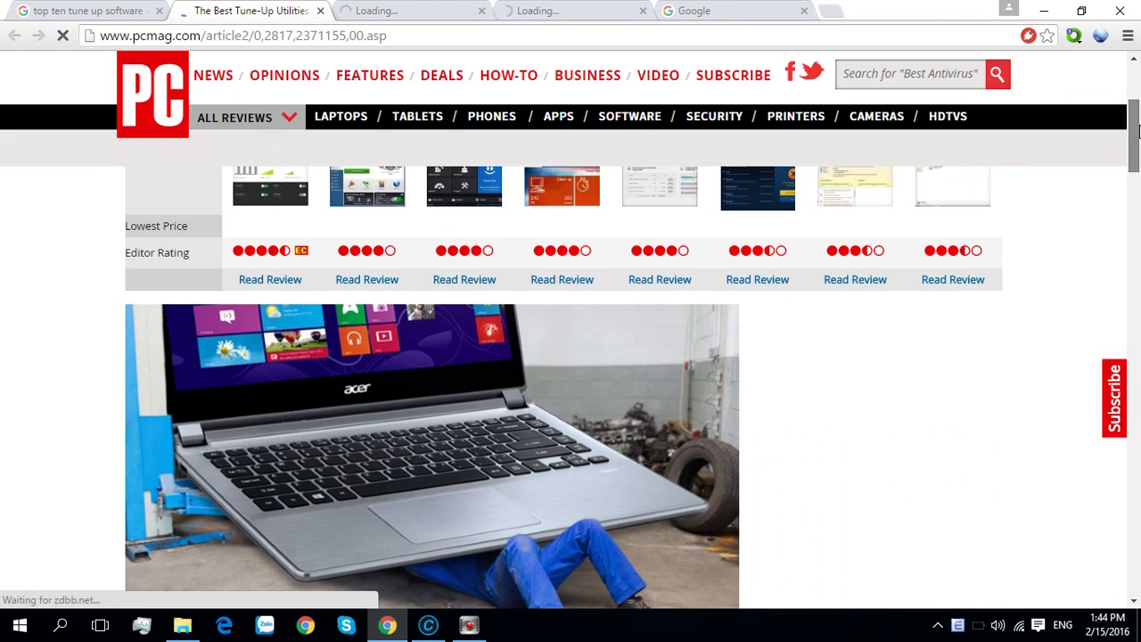
drag(1137, 130, 1137, 122)
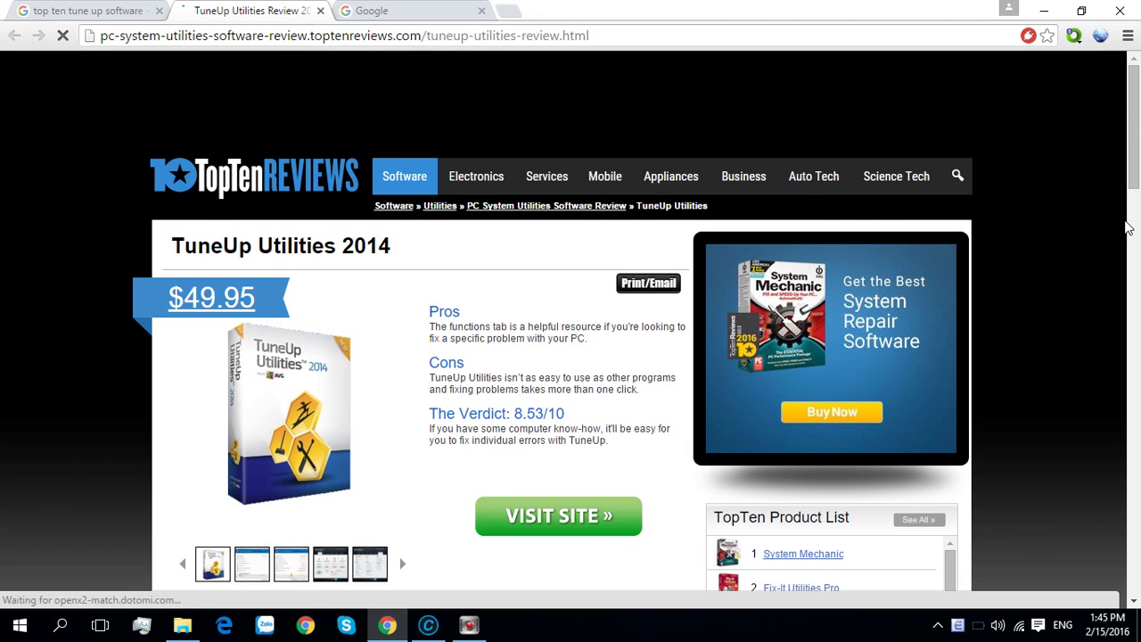
mouse_move(437, 628)
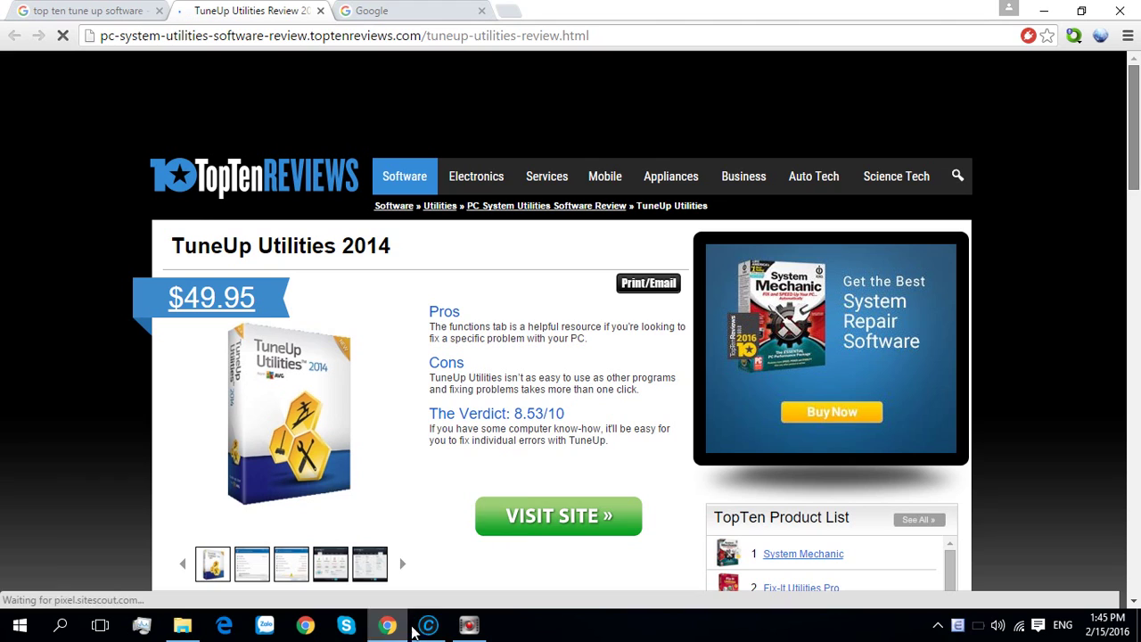
drag(1137, 81, 1138, 216)
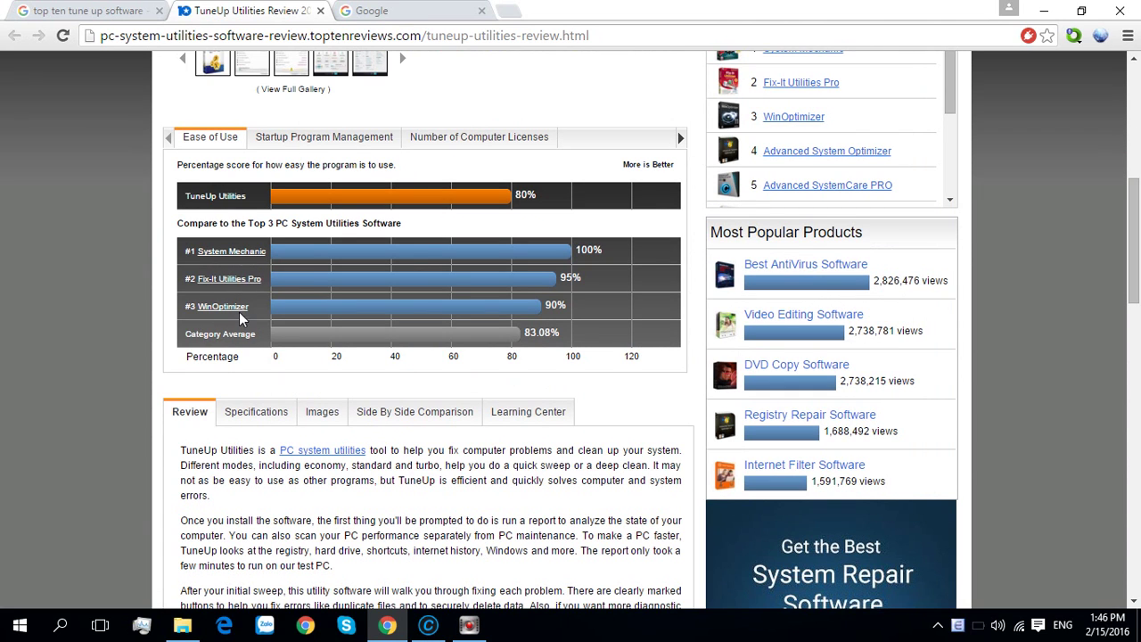
drag(1138, 219, 1138, 226)
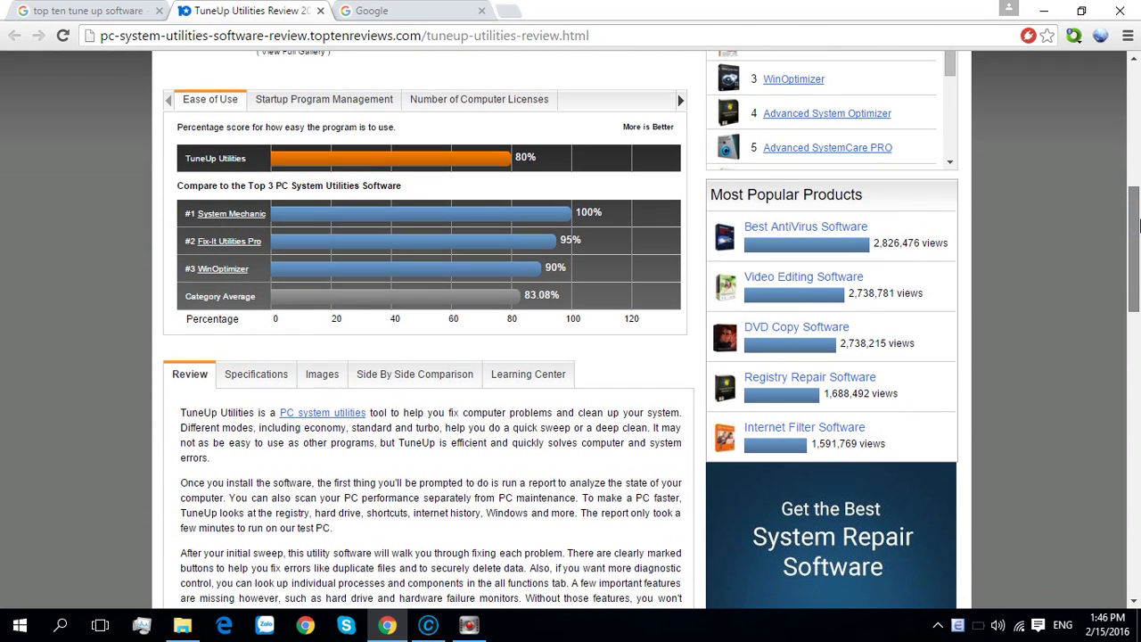
scroll(978, 182, up, 2)
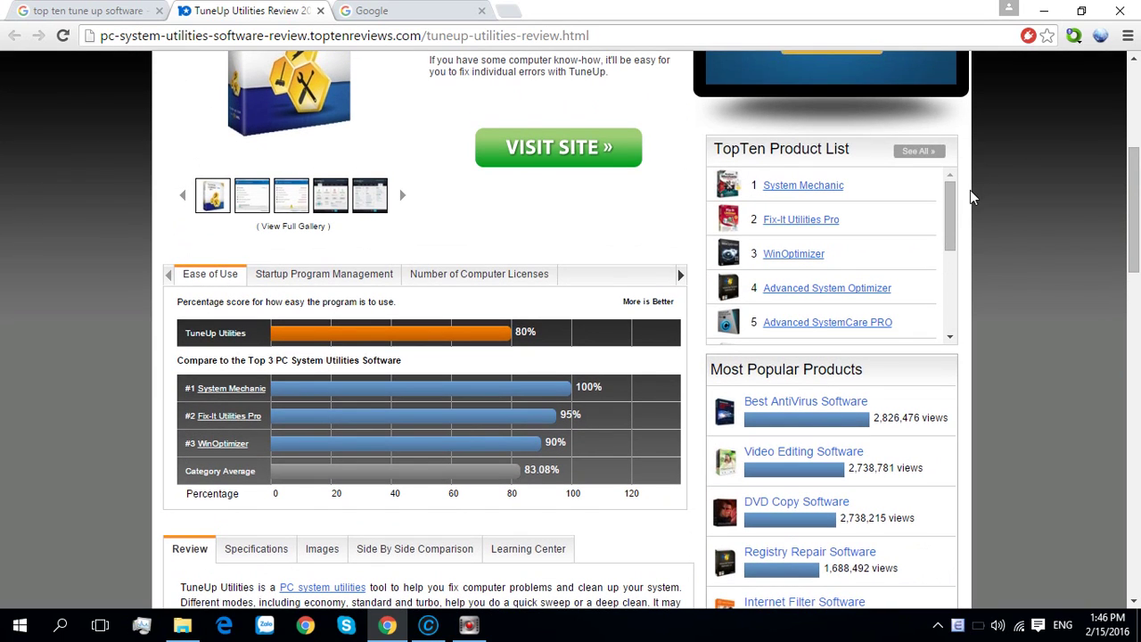
drag(948, 198, 947, 211)
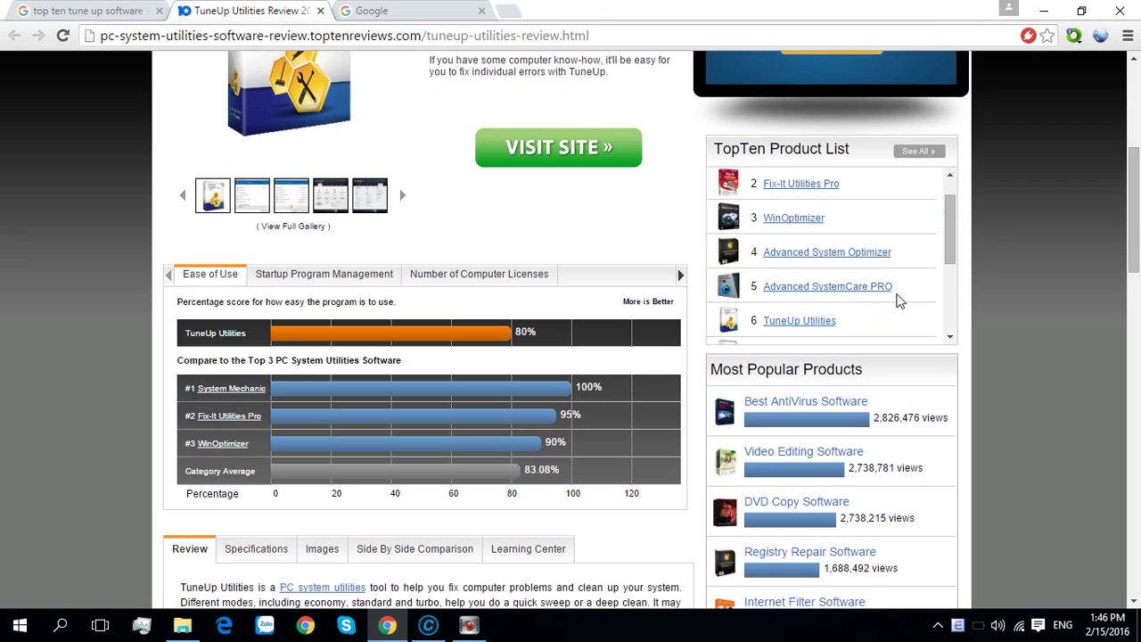
scroll(1125, 222, up, 4)
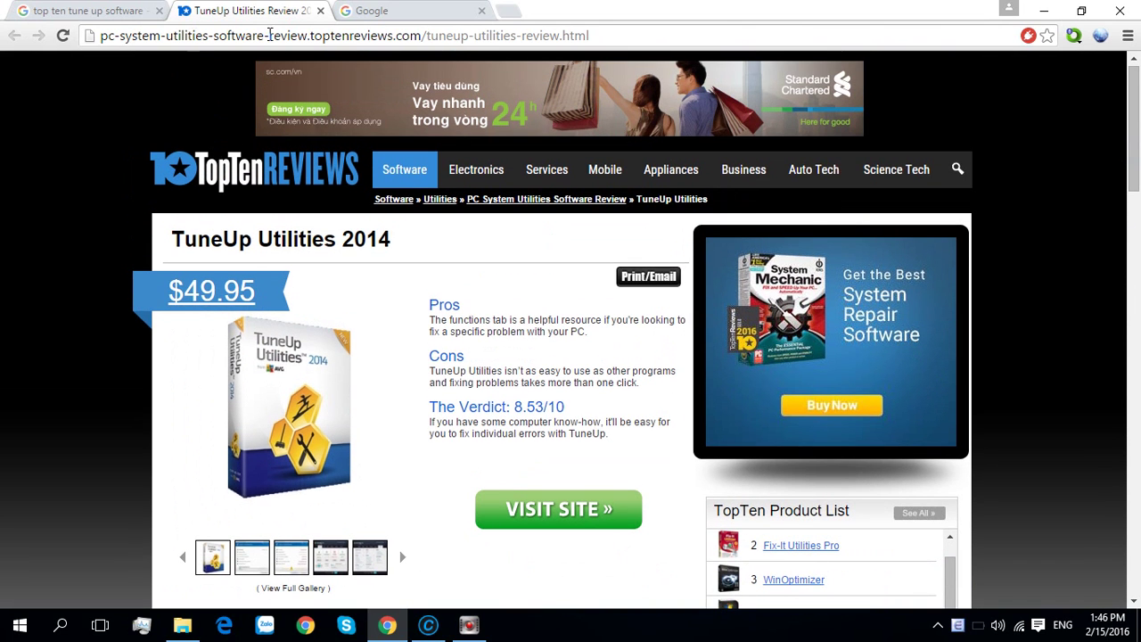